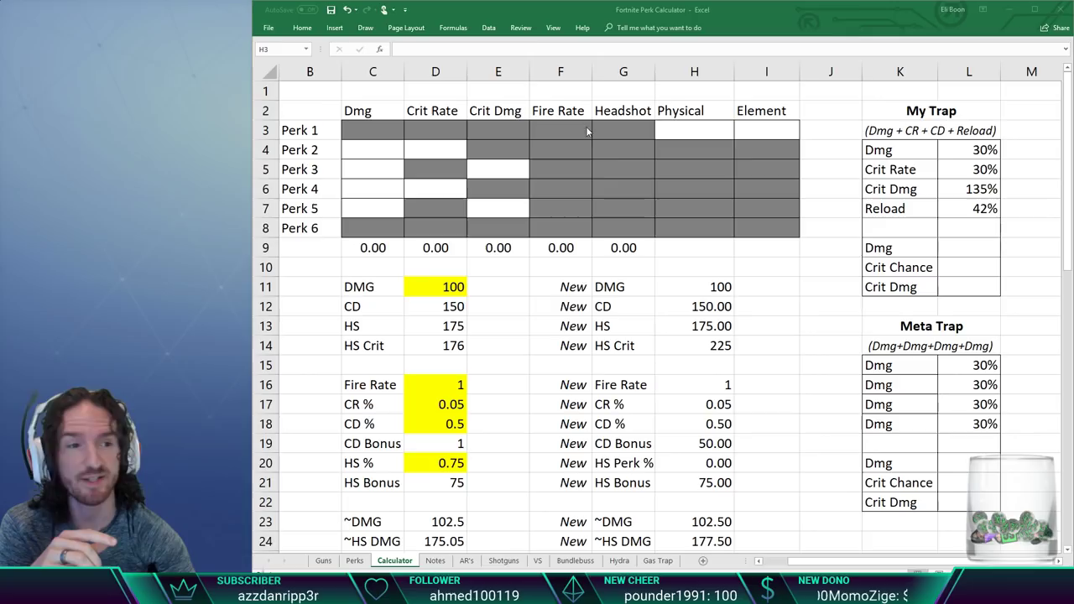
# Examine the My Trap and Meta Trap perk tables, the perk selection grid and the base and new damage stats
pyautogui.moveTo(915, 113); pyautogui.dragTo(915, 290)
pyautogui.moveTo(932, 331); pyautogui.dragTo(929, 503)
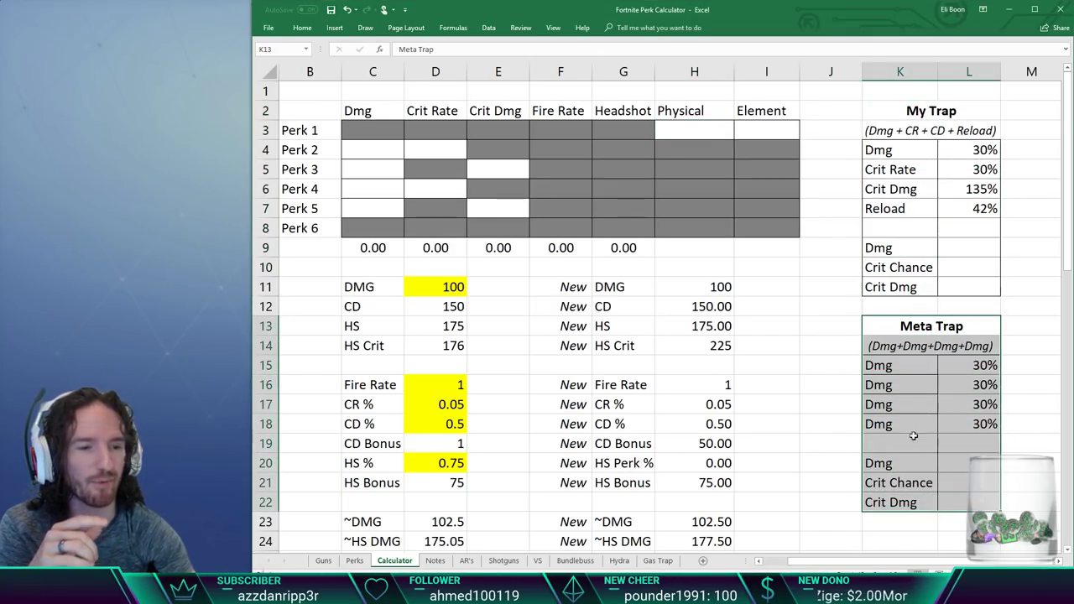
pyautogui.moveTo(900, 367); pyautogui.dragTo(903, 426)
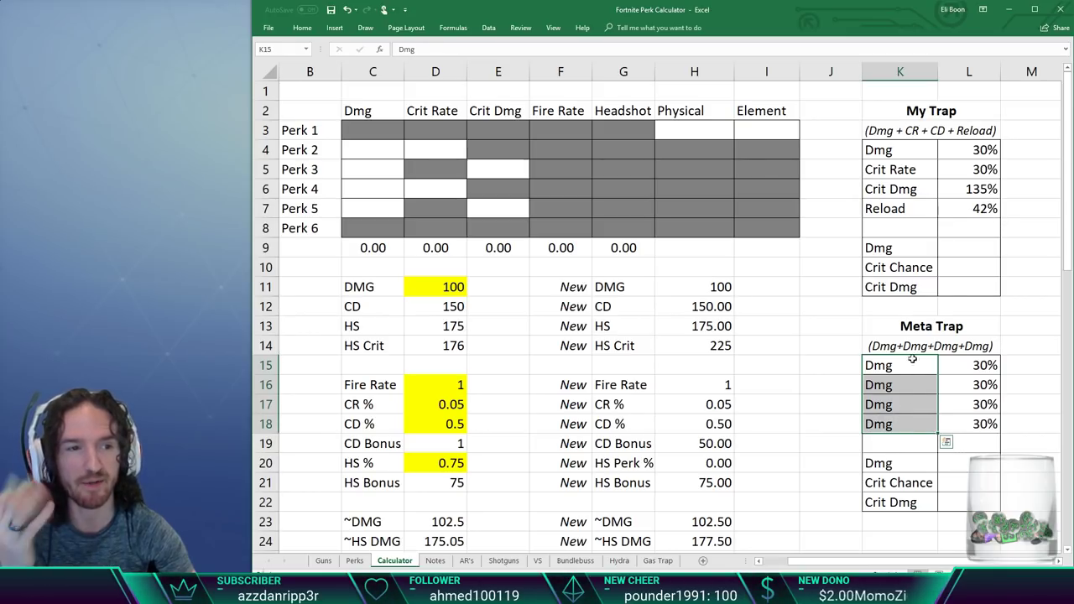
pyautogui.click(915, 155)
pyautogui.click(914, 172)
pyautogui.click(915, 191)
pyautogui.click(912, 212)
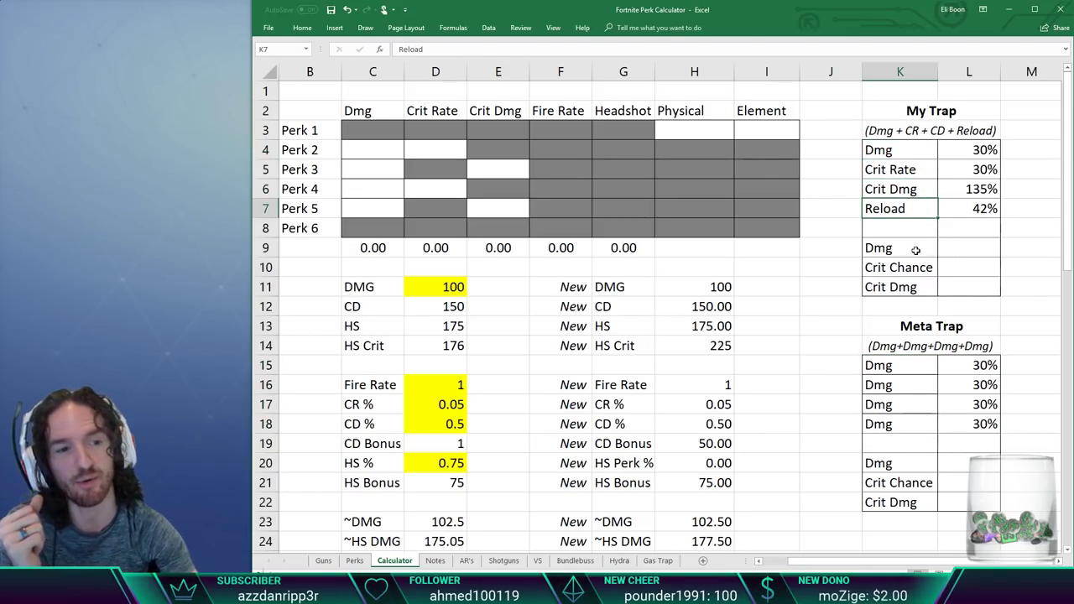
pyautogui.click(915, 250)
pyautogui.click(917, 272)
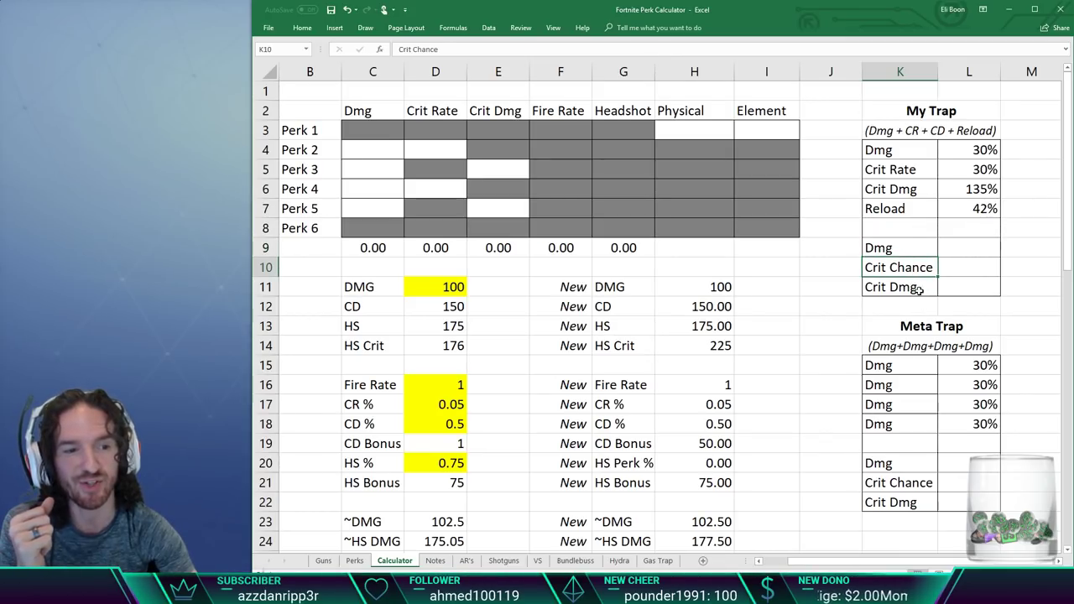
pyautogui.moveTo(918, 463); pyautogui.dragTo(919, 495)
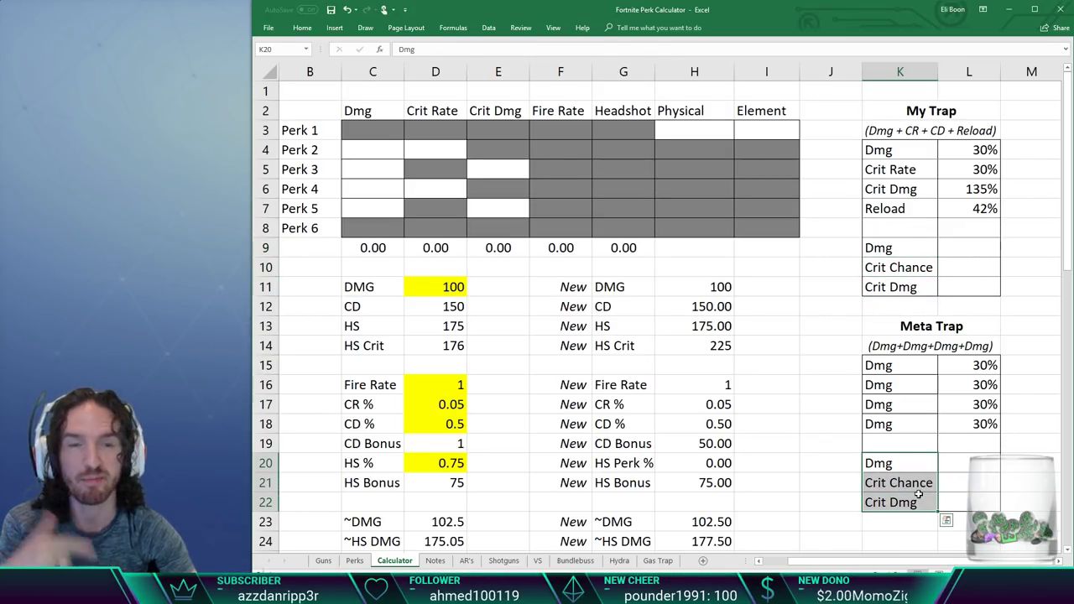
pyautogui.moveTo(315, 117); pyautogui.dragTo(792, 249)
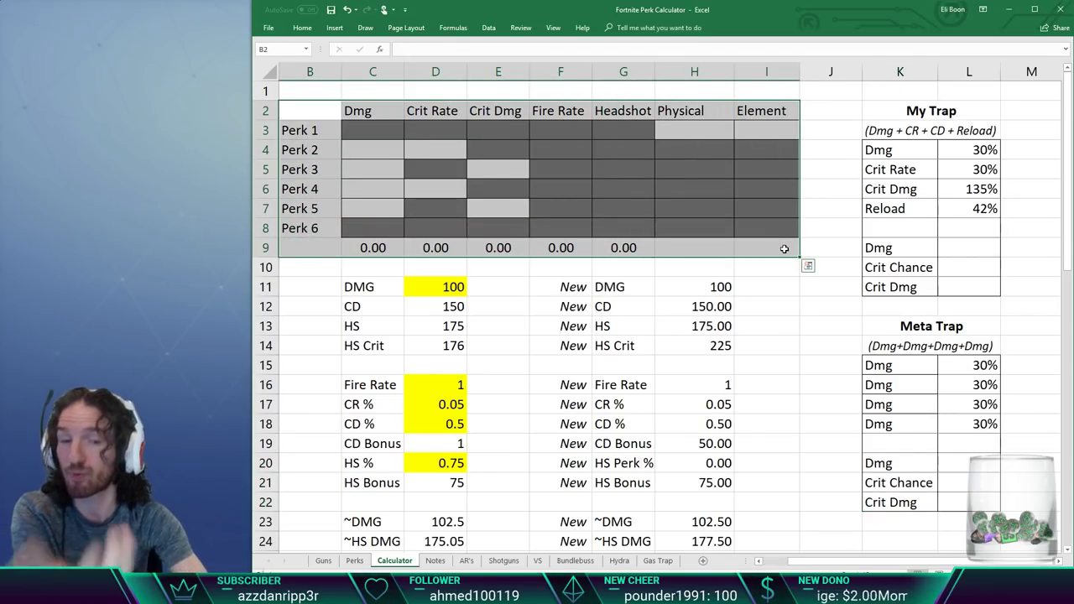
pyautogui.moveTo(353, 286); pyautogui.dragTo(698, 521)
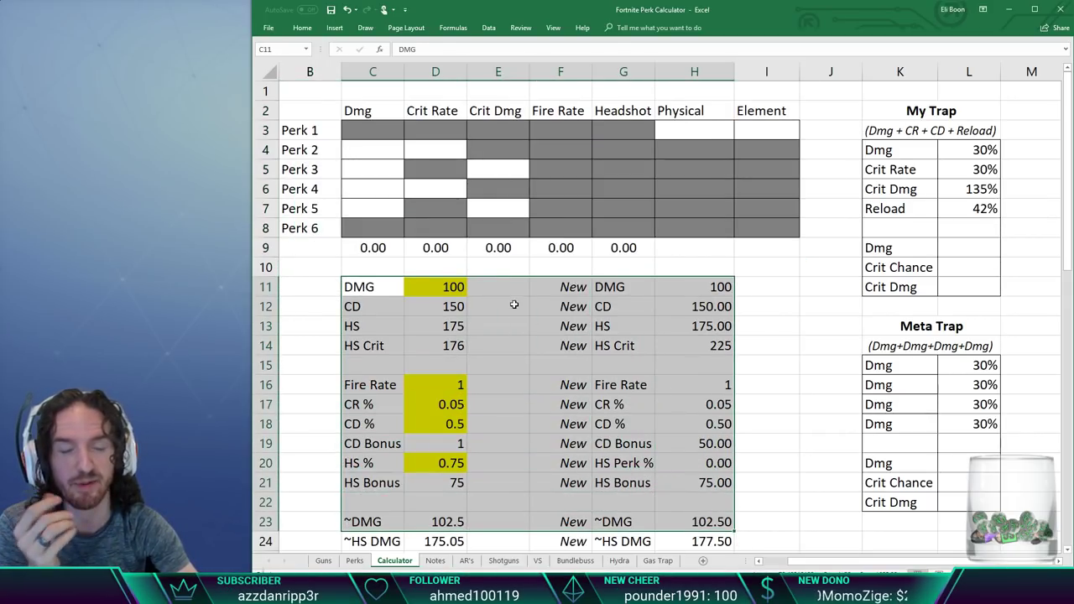
# Set Perk 1's Physical bonus to 0.44 and Perk 2's Dmg bonus to 0.30 in the perk grid
pyautogui.click(691, 132)
pyautogui.click(739, 134)
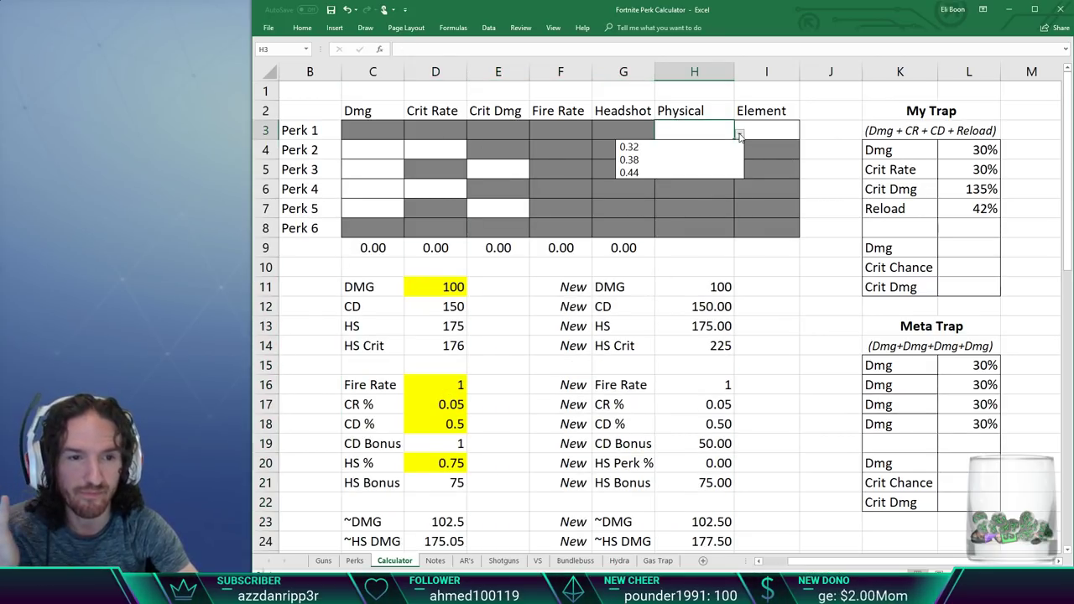
pyautogui.click(691, 175)
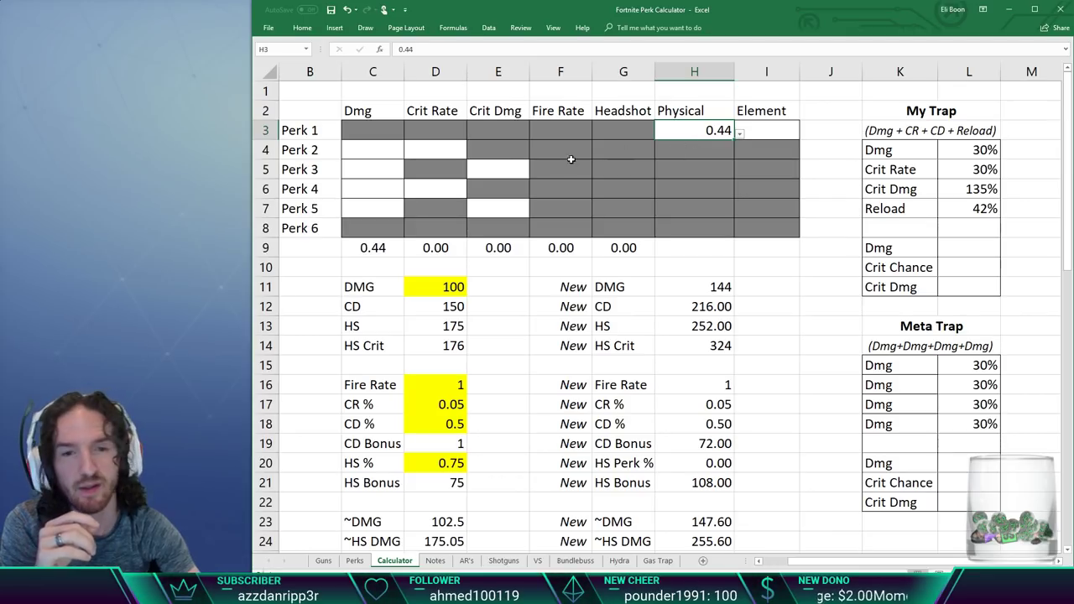
pyautogui.click(380, 148)
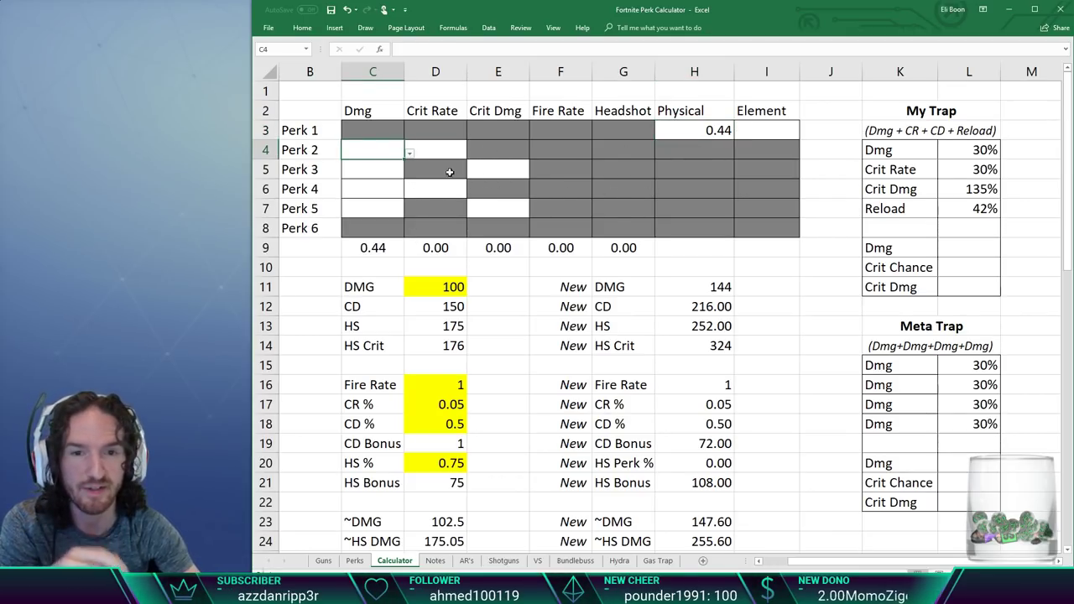
pyautogui.click(409, 155)
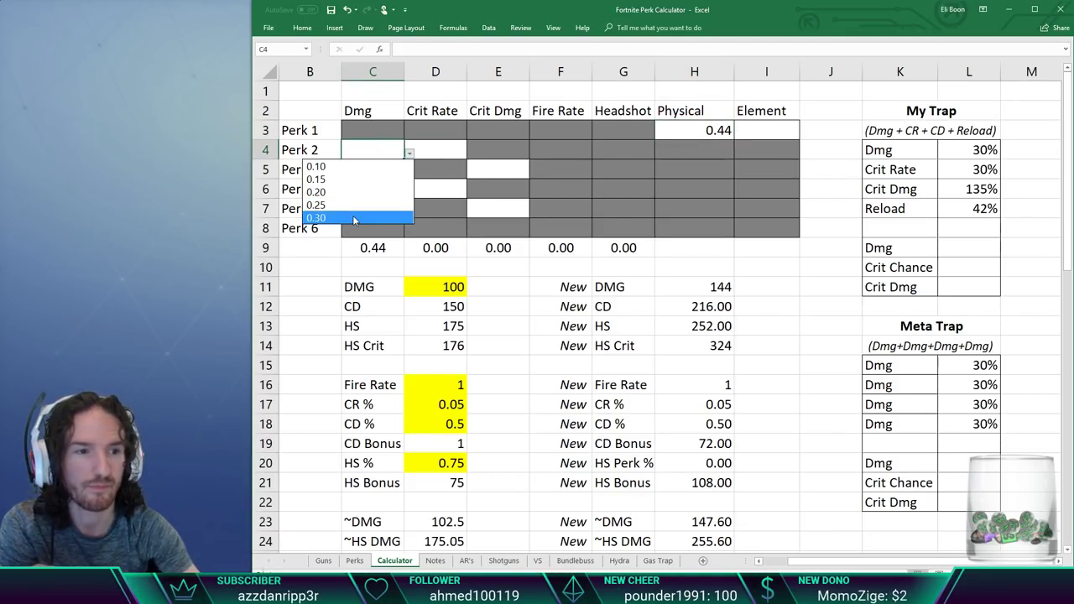
pyautogui.click(353, 218)
# Set Perk 3's Crit Dmg to 1.35 and Perk 4's Crit Rate to 0.3 in the perk grid
pyautogui.click(513, 173)
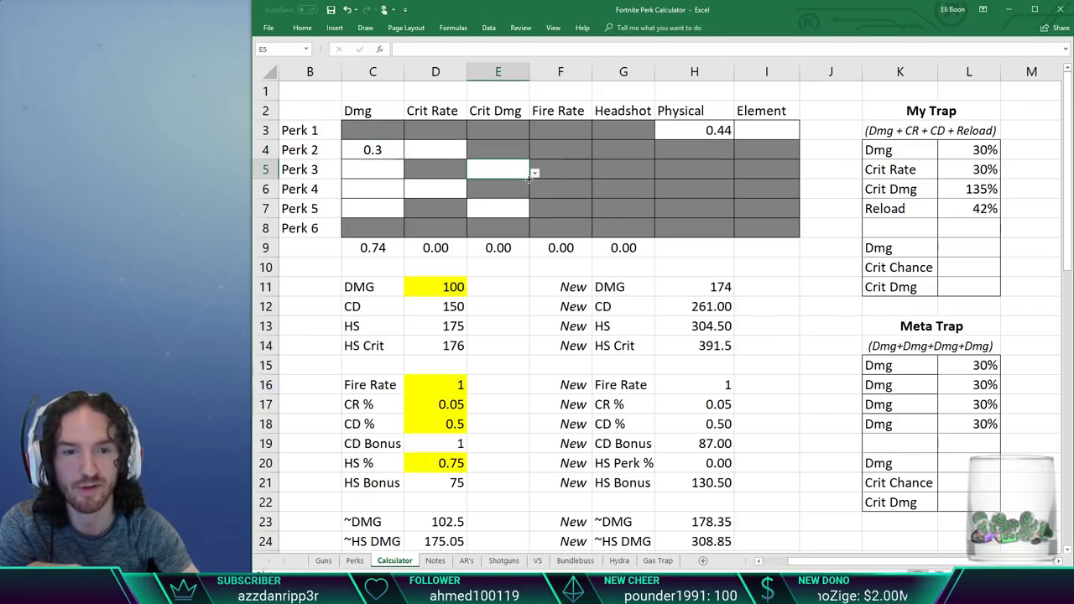
pyautogui.click(535, 173)
pyautogui.click(501, 217)
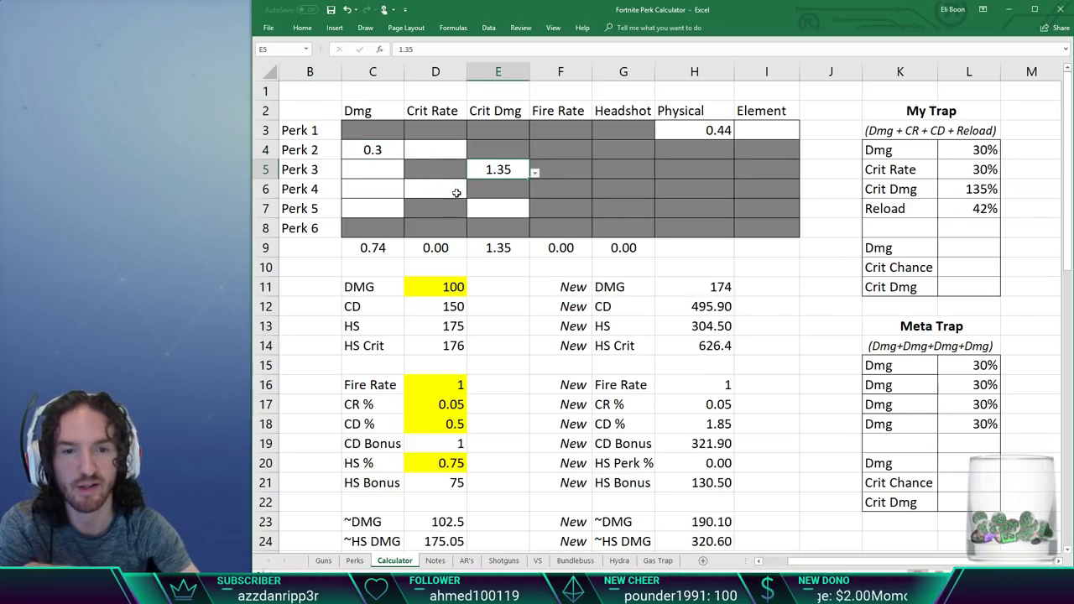
pyautogui.click(456, 194)
pyautogui.click(471, 193)
pyautogui.click(436, 240)
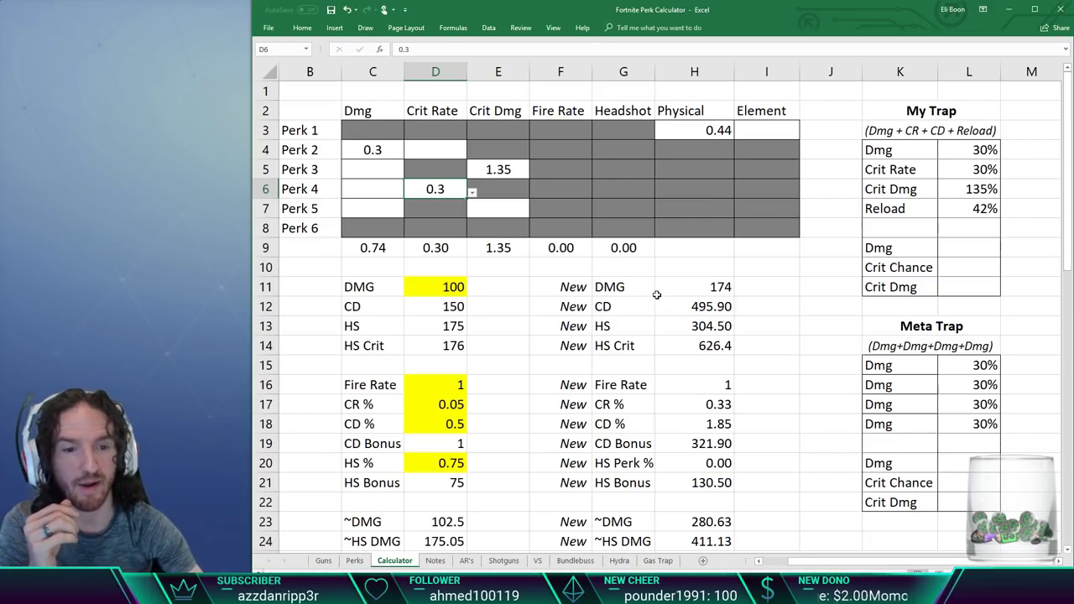
# Fill in the My Trap results with Dmg 174, Crit Chance 33% and Crit Dmg 495.9
pyautogui.click(972, 247)
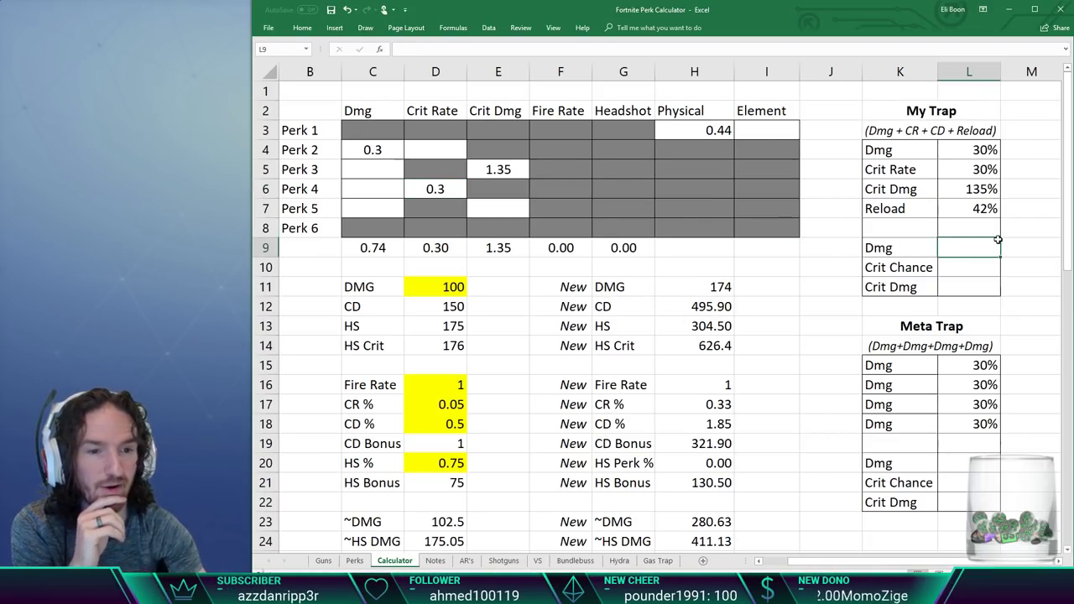
pyautogui.write('174')
pyautogui.press('Return')
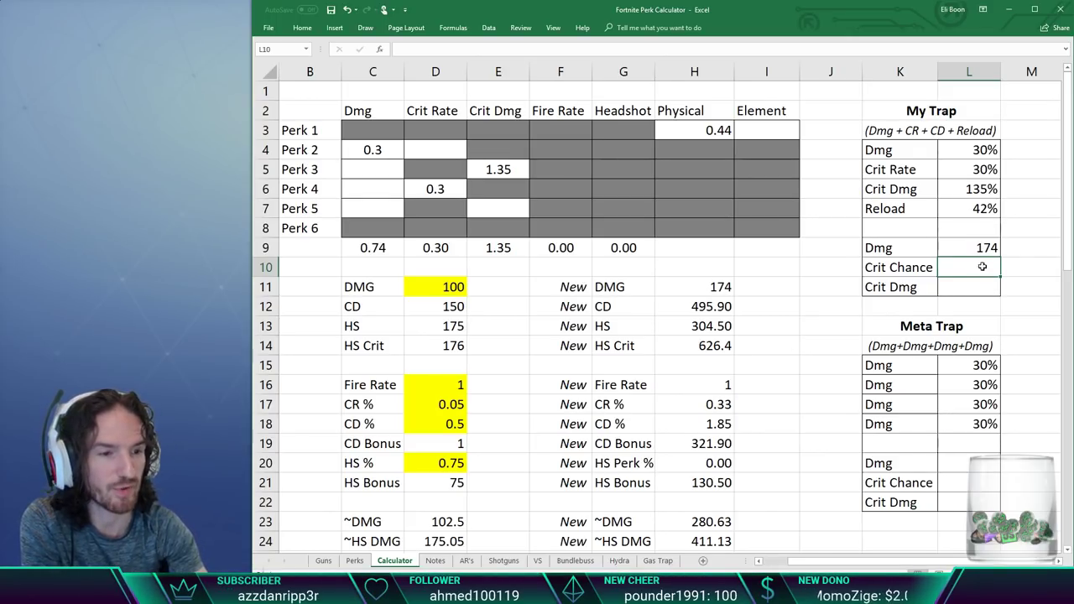
pyautogui.write('33')
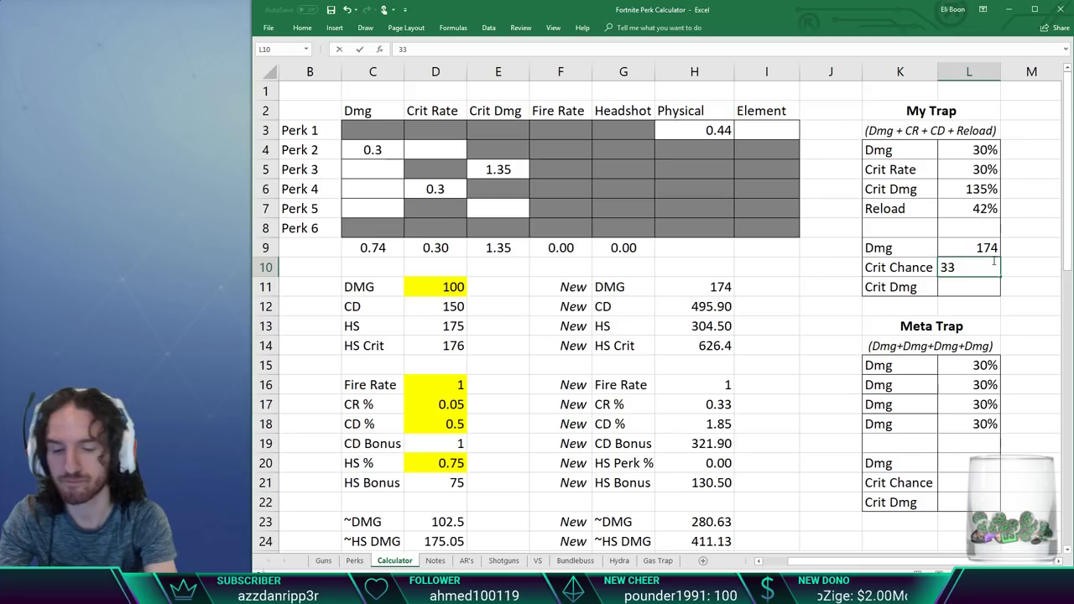
pyautogui.write('%')
pyautogui.click(970, 286)
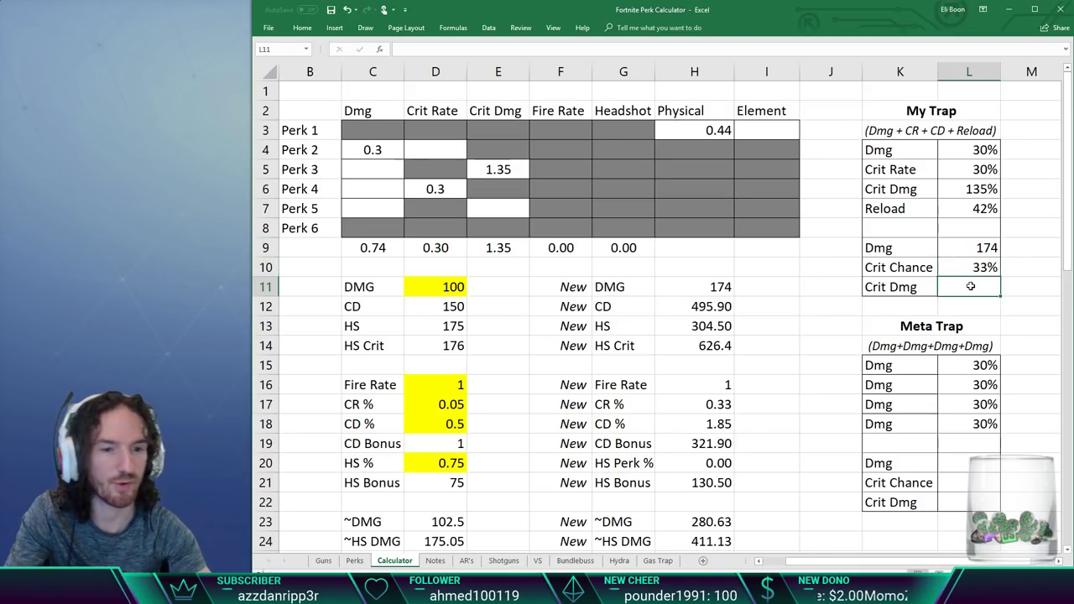
pyautogui.write('4')
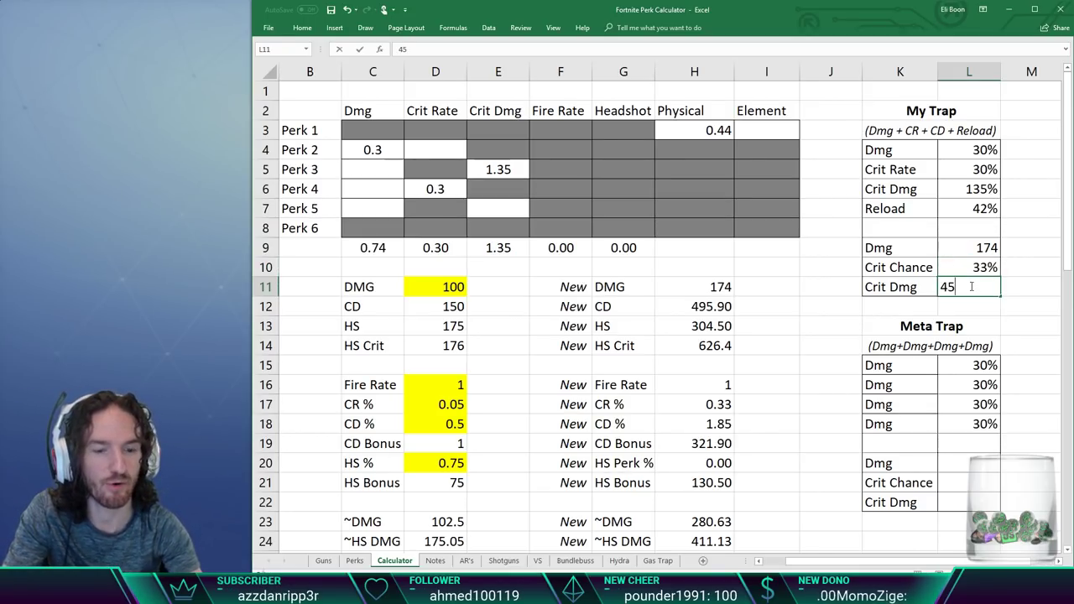
pyautogui.write('95.9')
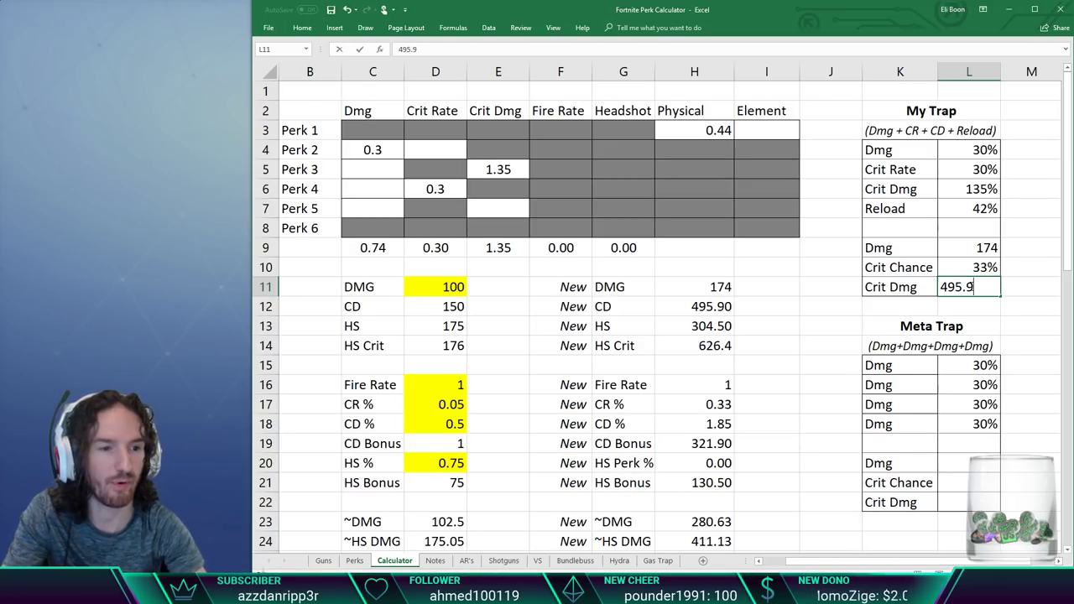
pyautogui.press('Return')
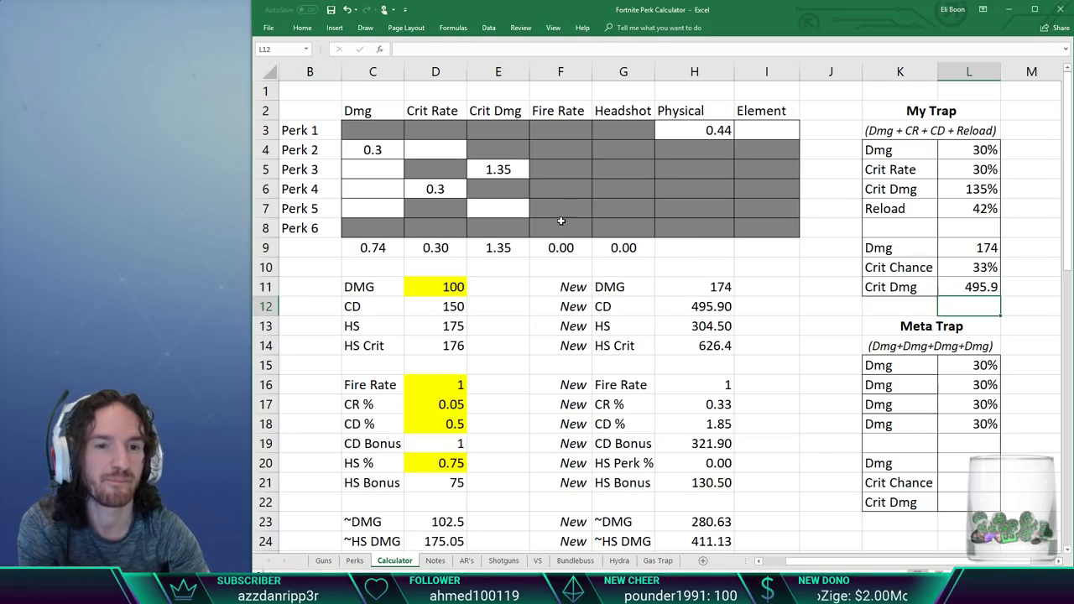
# Clear Perk 3's Crit Dmg and Perk 4's Crit Rate values from the perk grid
pyautogui.click(710, 130)
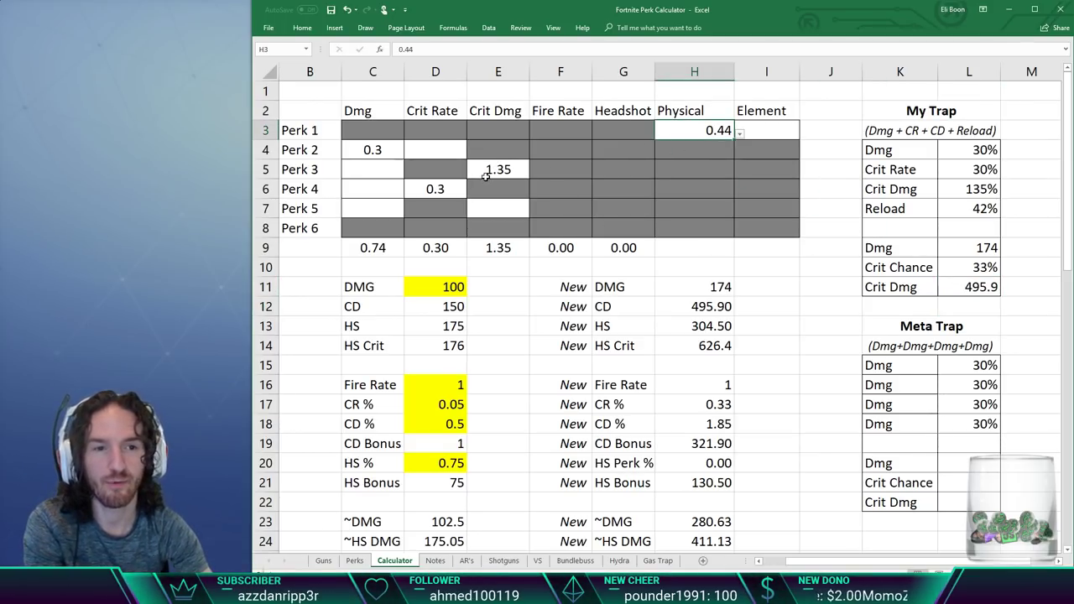
pyautogui.click(495, 168)
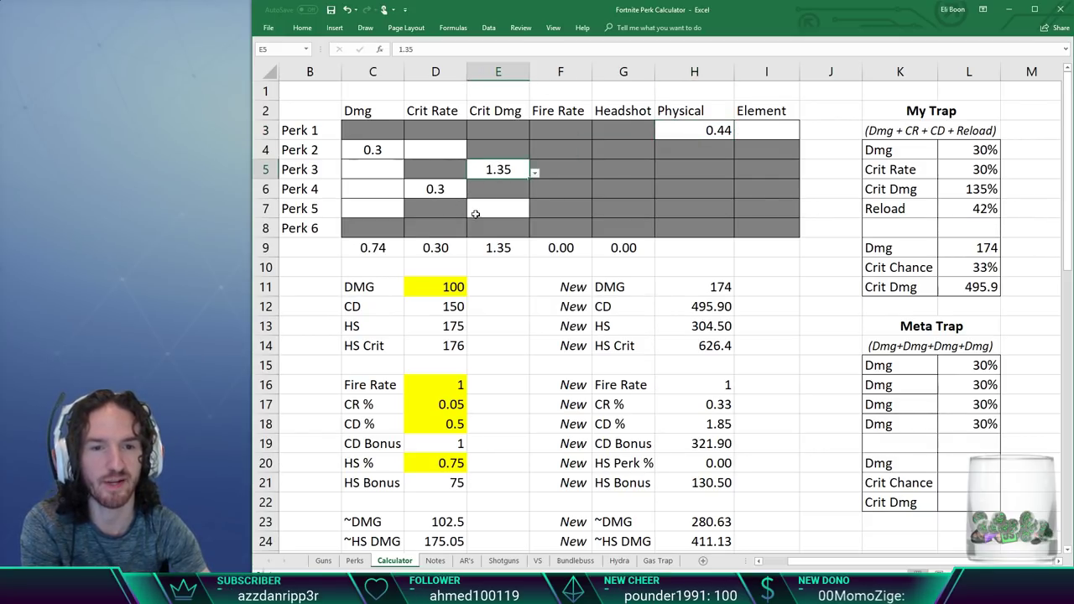
pyautogui.press('Delete')
pyautogui.click(432, 189)
pyautogui.press('Delete')
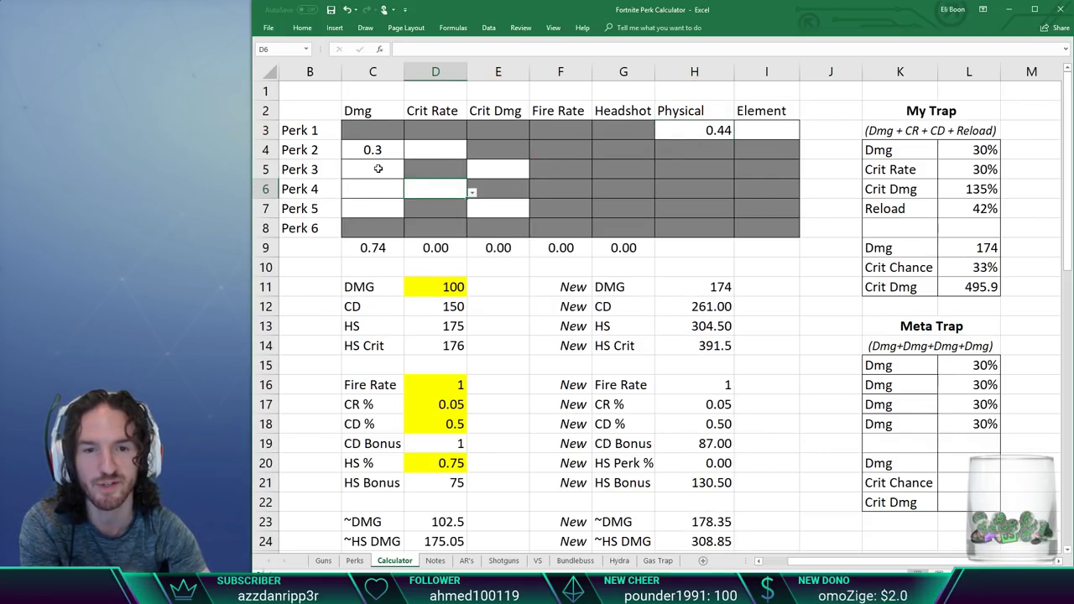
# Set the Dmg bonus to 0.30 for Perk 3, Perk 4 and Perk 5
pyautogui.click(381, 171)
pyautogui.click(408, 172)
pyautogui.click(360, 235)
pyautogui.click(371, 189)
pyautogui.click(409, 191)
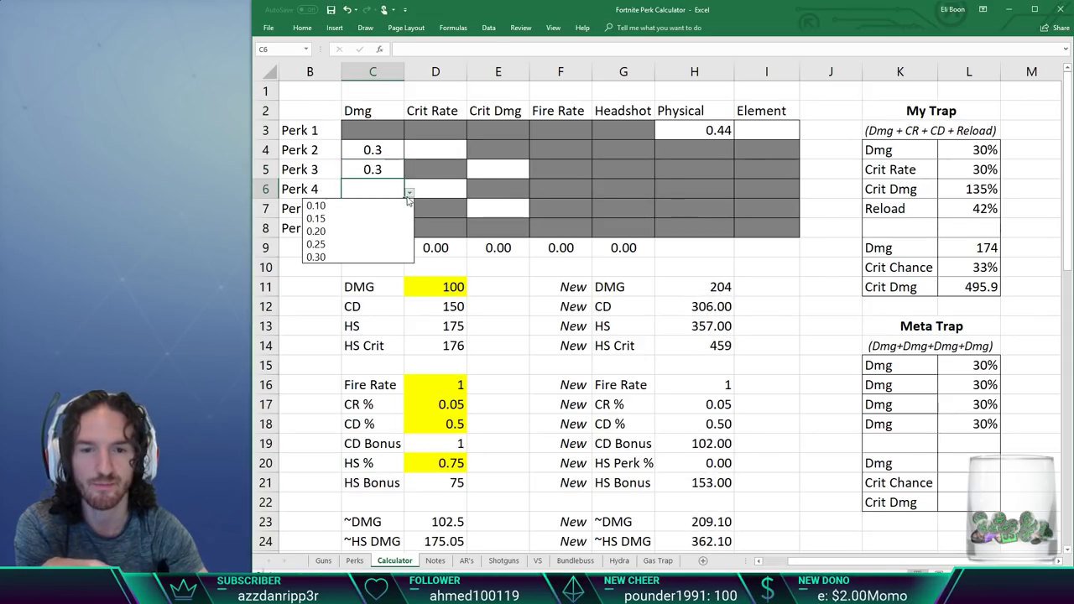
pyautogui.click(359, 254)
pyautogui.click(377, 209)
pyautogui.click(408, 211)
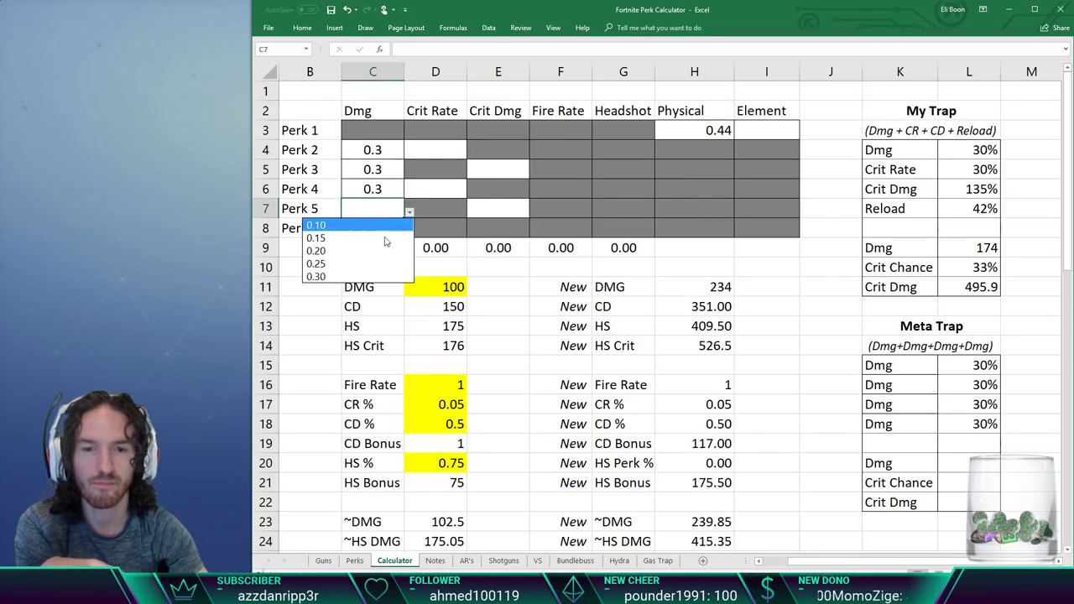
pyautogui.click(356, 277)
# Fill in the Meta Trap results with Dmg 264, Crit Chance 5% and Crit Dmg 396
pyautogui.click(966, 472)
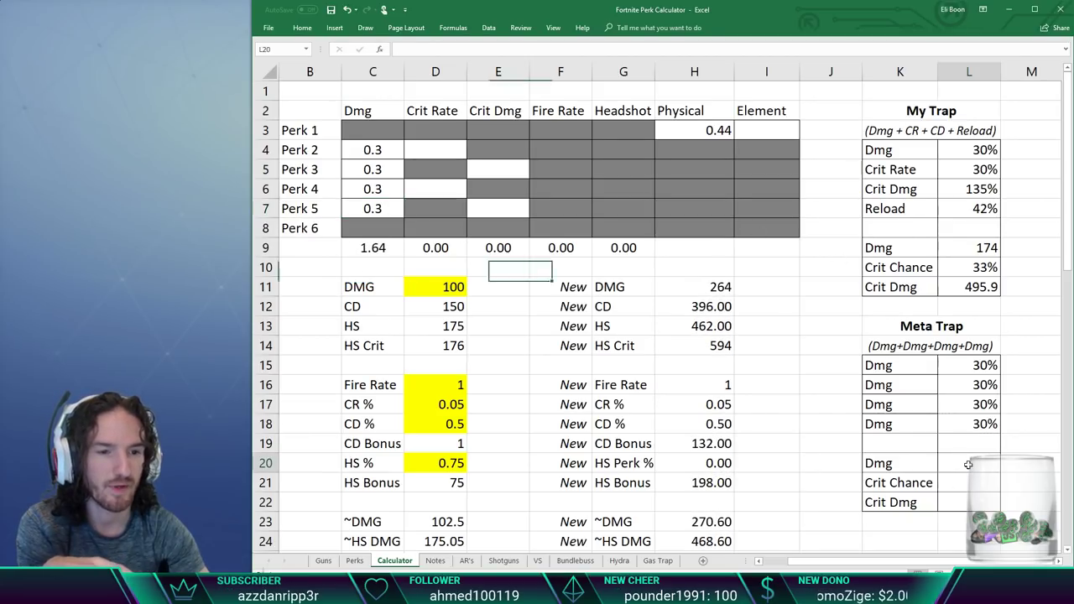
pyautogui.write('264')
pyautogui.hotkey('ctrl', 'Return')
pyautogui.click(968, 482)
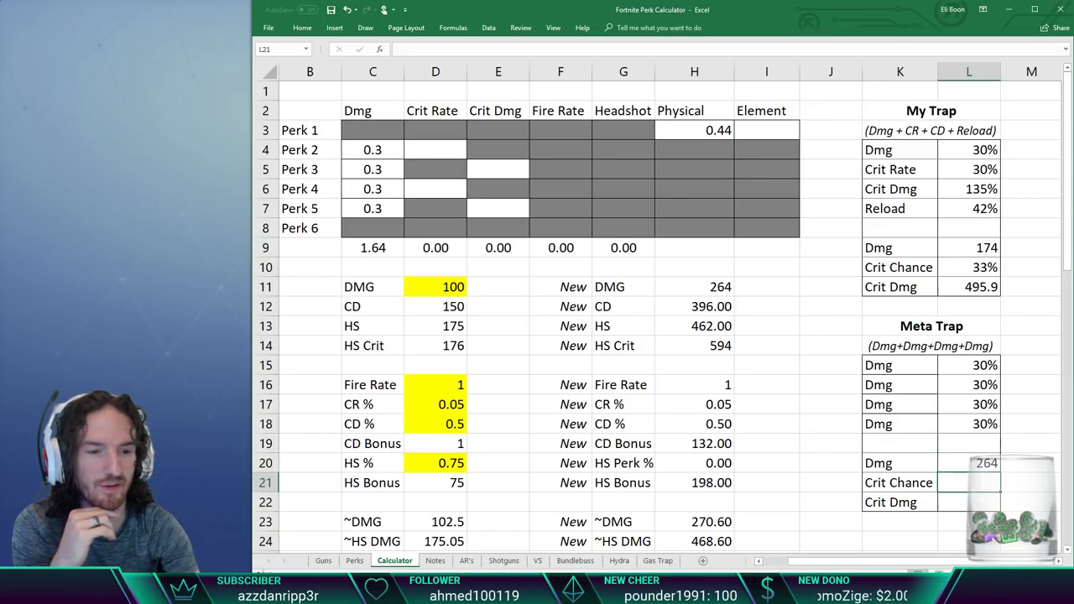
pyautogui.write('5%')
pyautogui.press('Return')
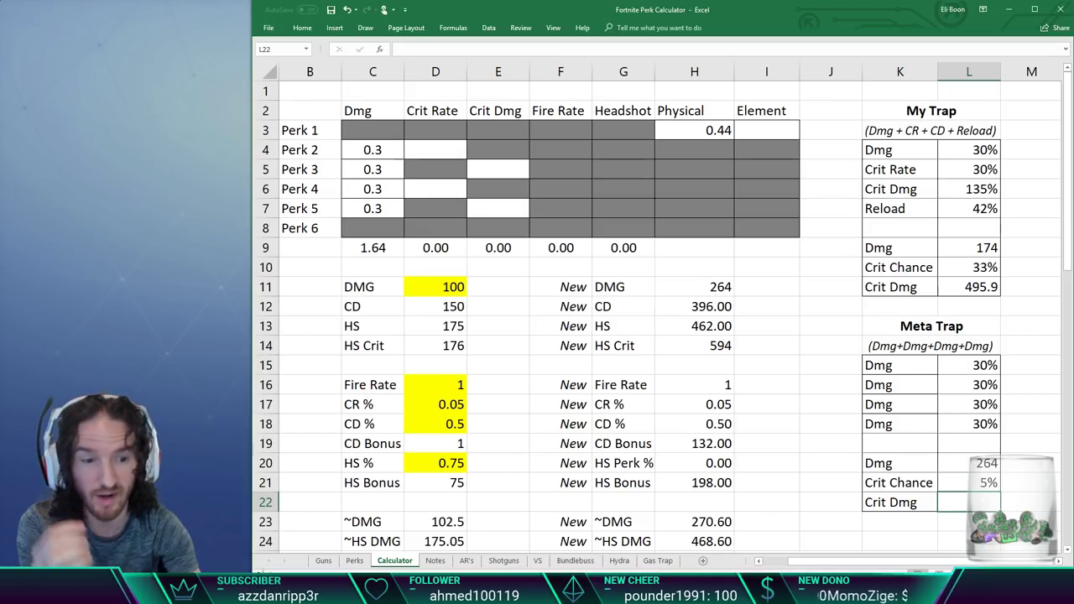
pyautogui.write('396')
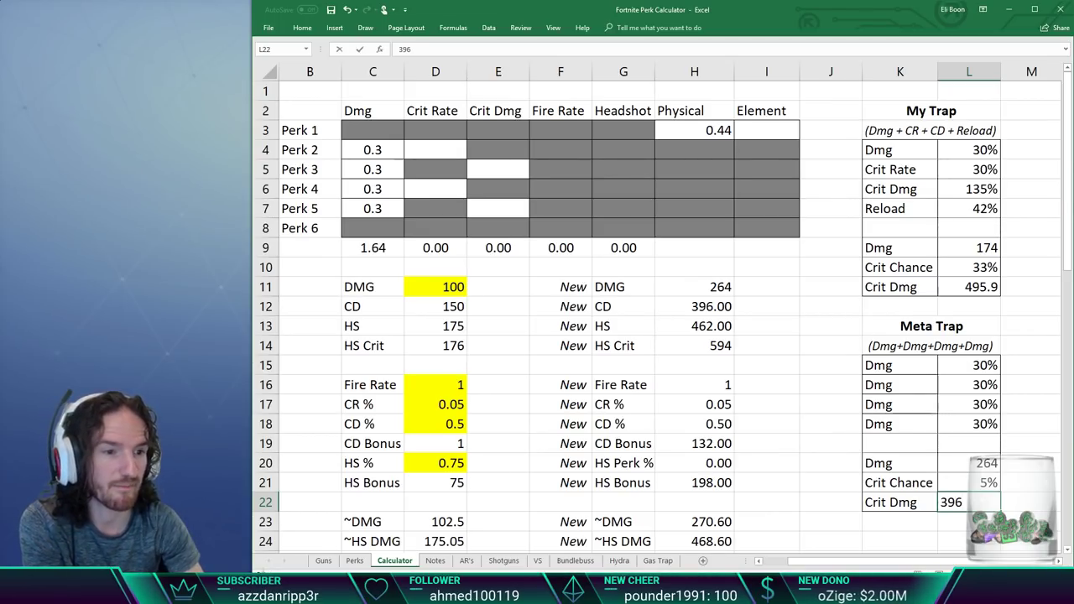
pyautogui.press('Return')
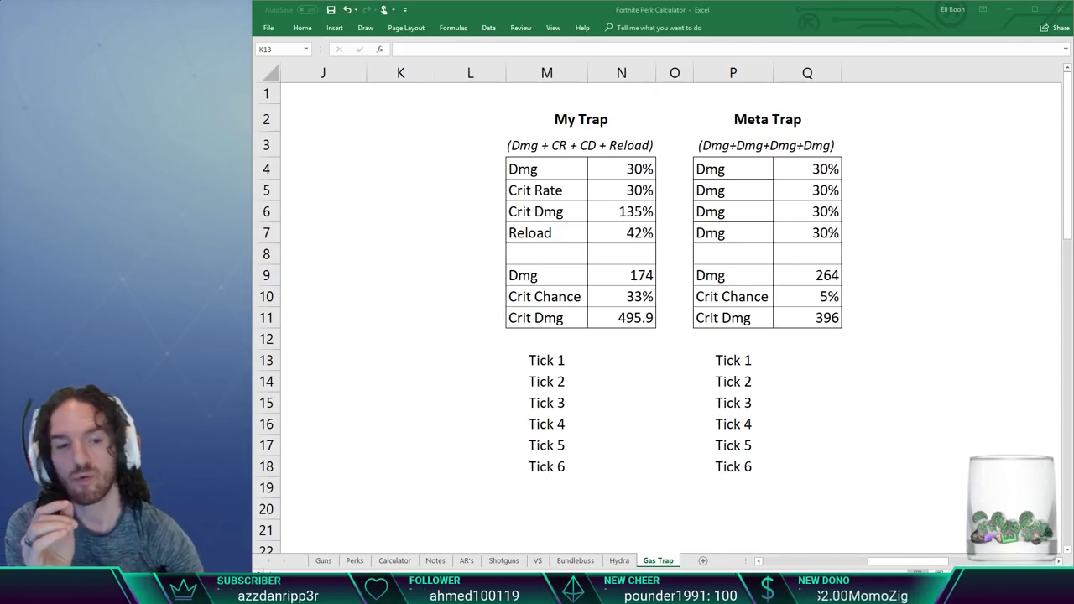
# Enter 174 as the damage for each of Tick 1 to Tick 6 under My Trap on the Gas Trap sheet
pyautogui.click(625, 365)
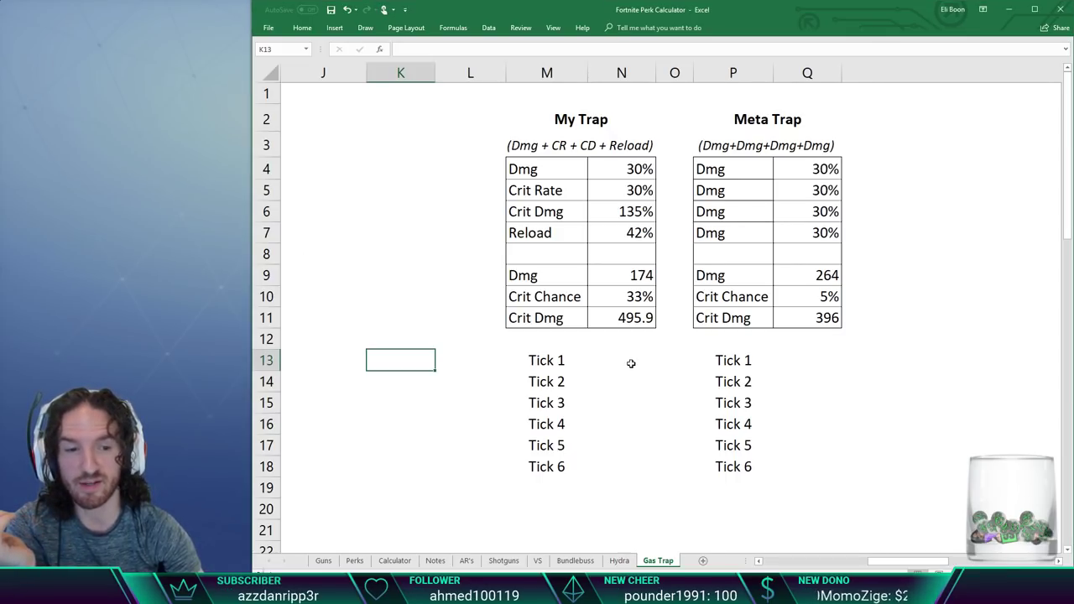
pyautogui.click(628, 362)
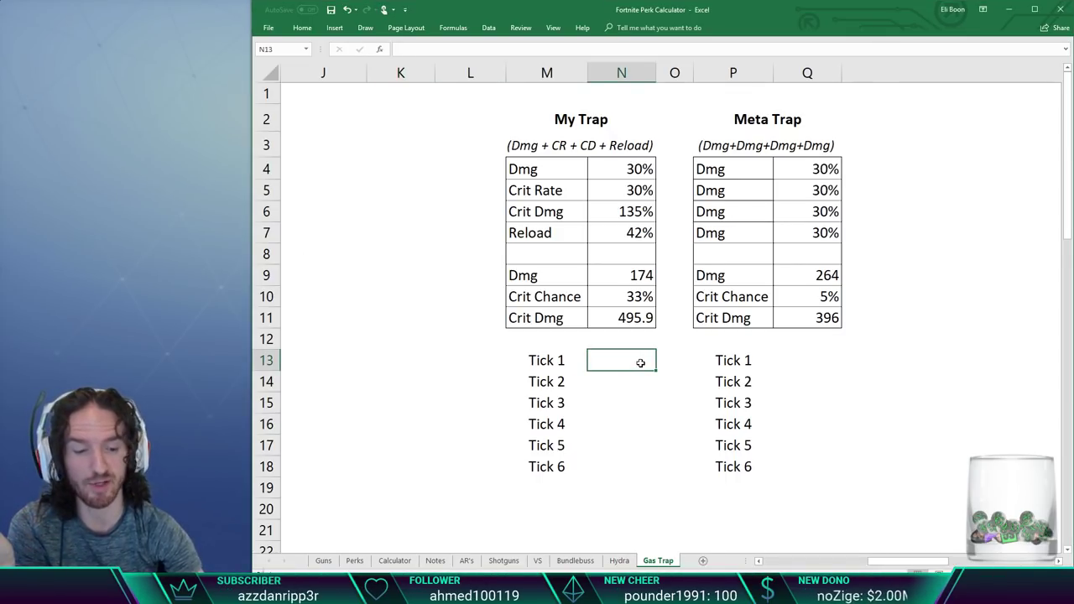
pyautogui.write('174')
pyautogui.press('Return')
pyautogui.write('174')
pyautogui.press('Return')
pyautogui.write('174')
pyautogui.press('Return')
pyautogui.write('174')
pyautogui.press('Return')
pyautogui.write('1741')
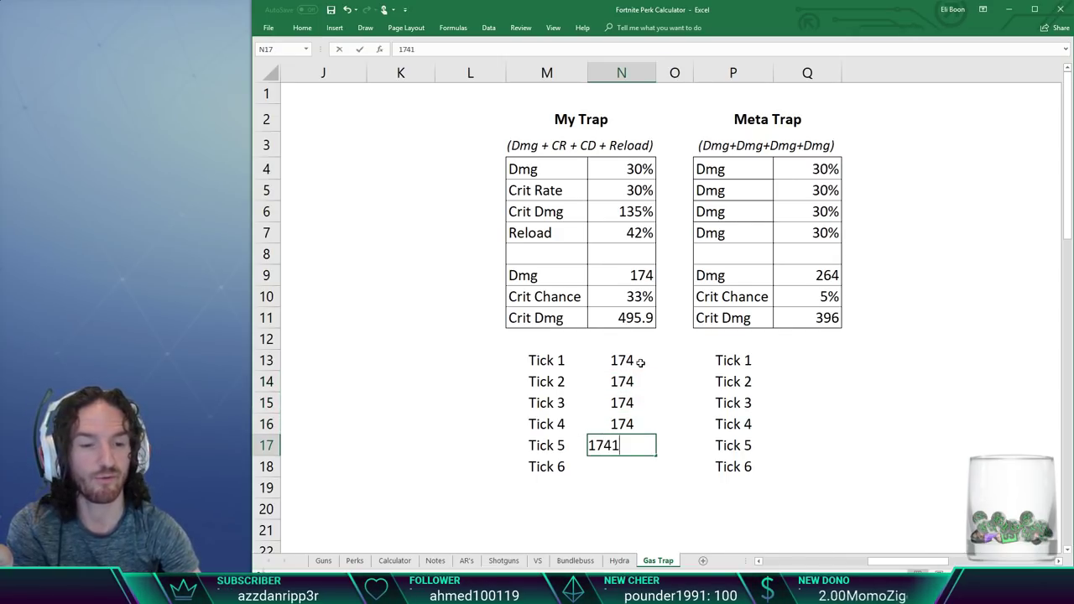
pyautogui.press('Return')
pyautogui.write('174')
pyautogui.press('Return')
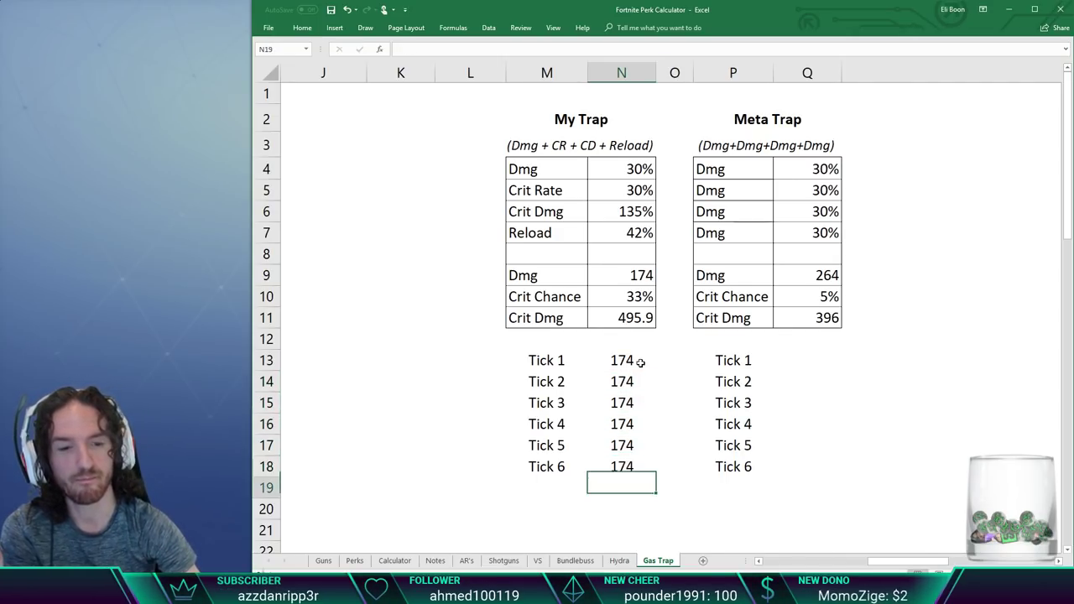
# Enter 264 as the damage for each of Tick 1 to Tick 6 under Meta Trap
pyautogui.click(597, 279)
pyautogui.click(822, 358)
pyautogui.write('264')
pyautogui.press('Return')
pyautogui.write('264')
pyautogui.press('Return')
pyautogui.write('264')
pyautogui.press('Return')
pyautogui.write('264')
pyautogui.press('Return')
pyautogui.write('264')
pyautogui.press('Return')
pyautogui.write('264')
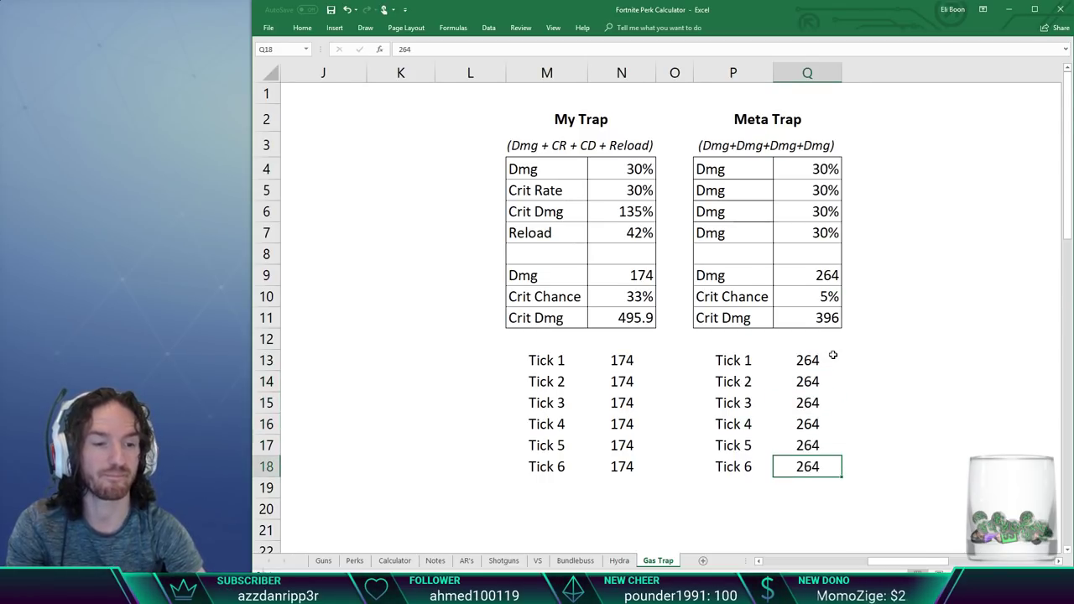
pyautogui.press('Return')
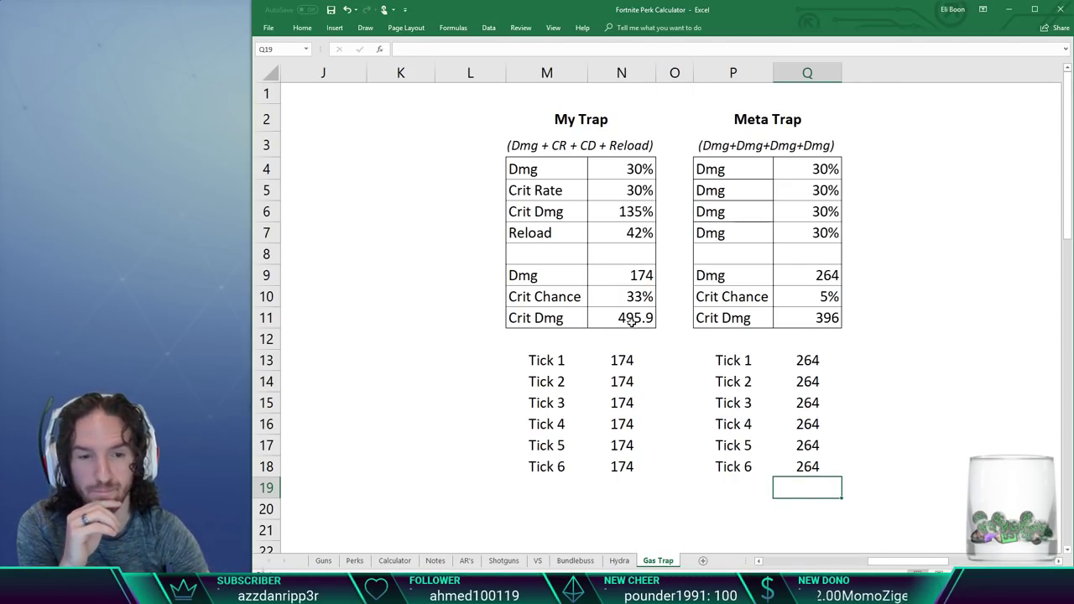
# Set My Trap's Tick 3 damage to the crit value of 495.9
pyautogui.click(633, 300)
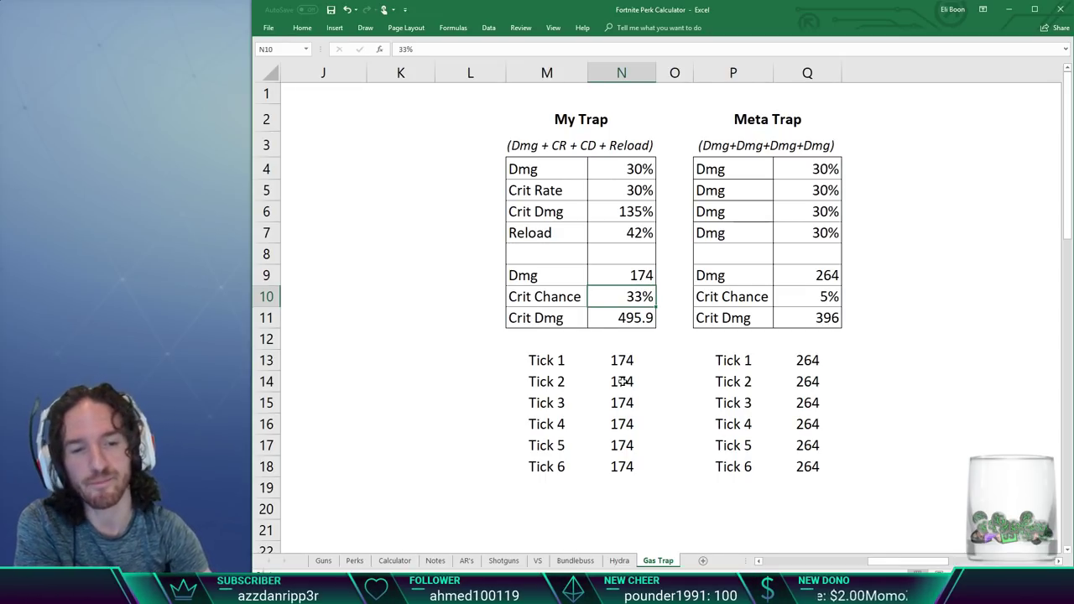
pyautogui.click(620, 361)
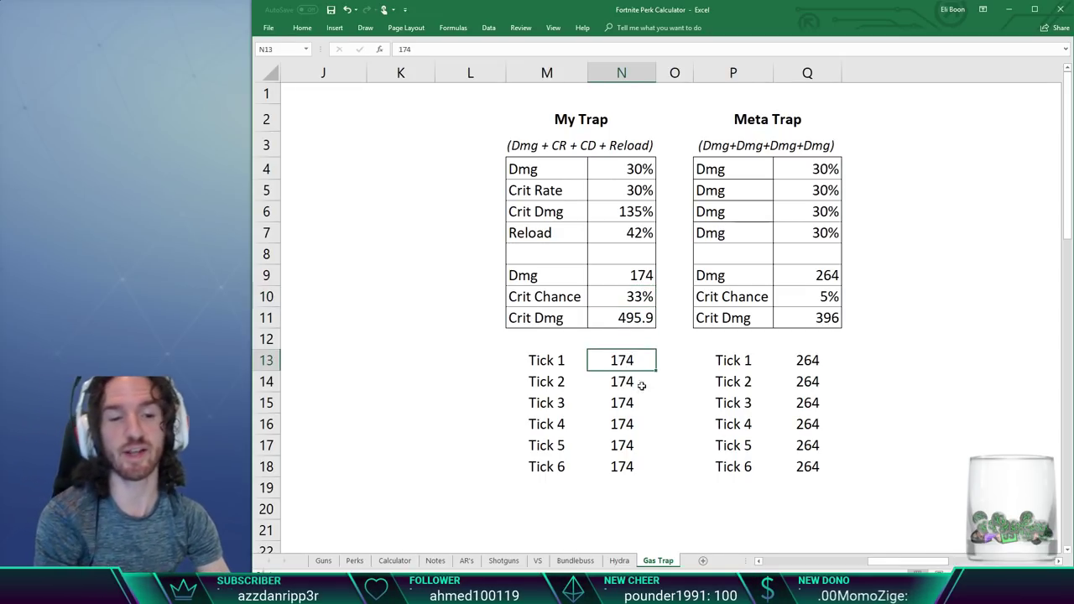
pyautogui.click(625, 382)
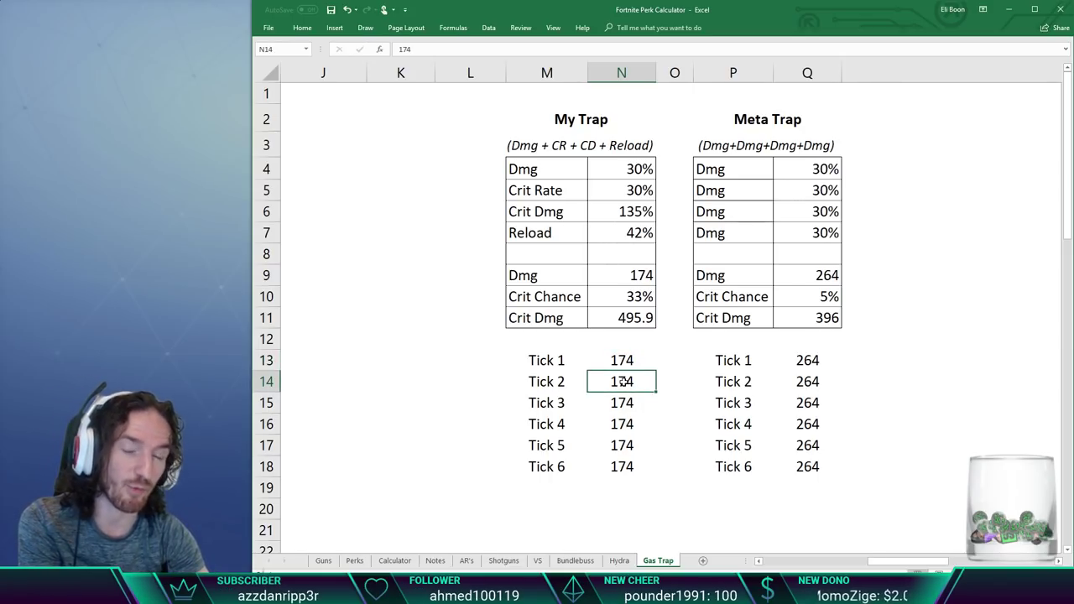
pyautogui.click(627, 403)
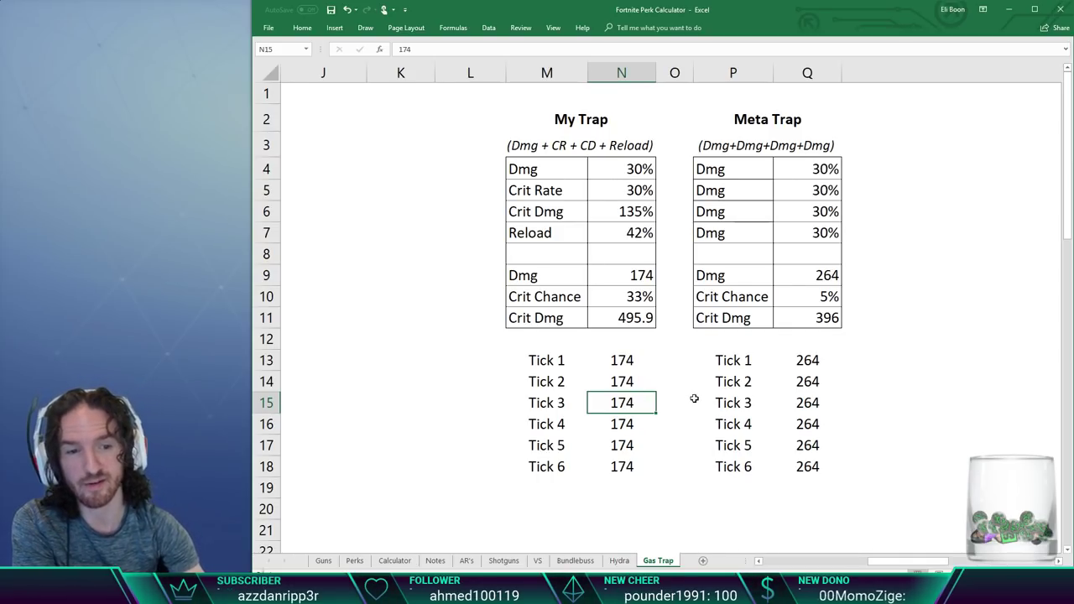
pyautogui.write('495.9')
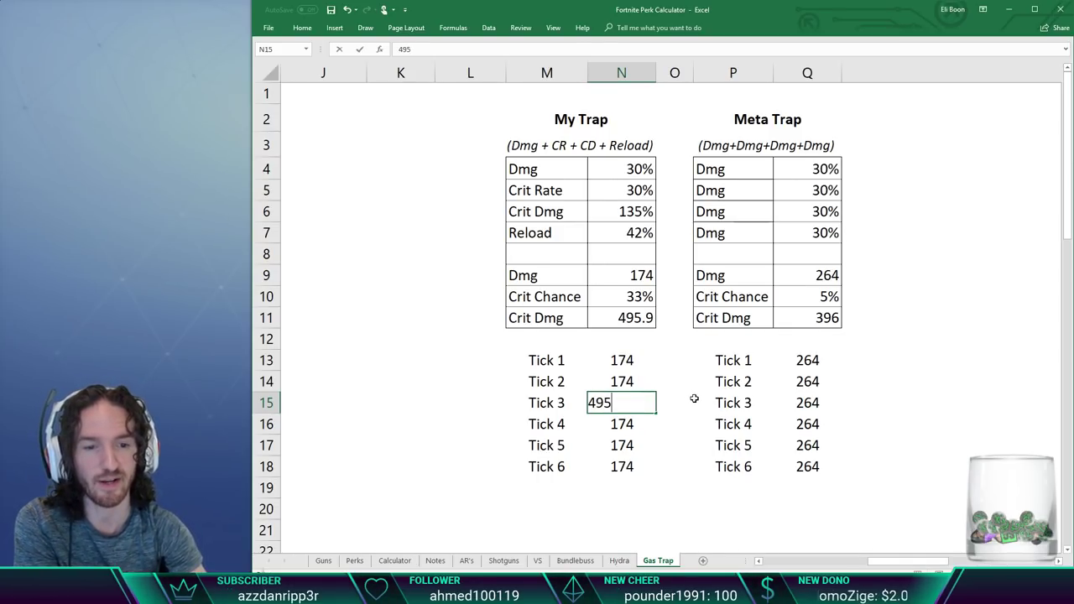
pyautogui.press('Return')
# Set My Trap's Tick 6 damage to 495.9 as the second crit
pyautogui.click(631, 321)
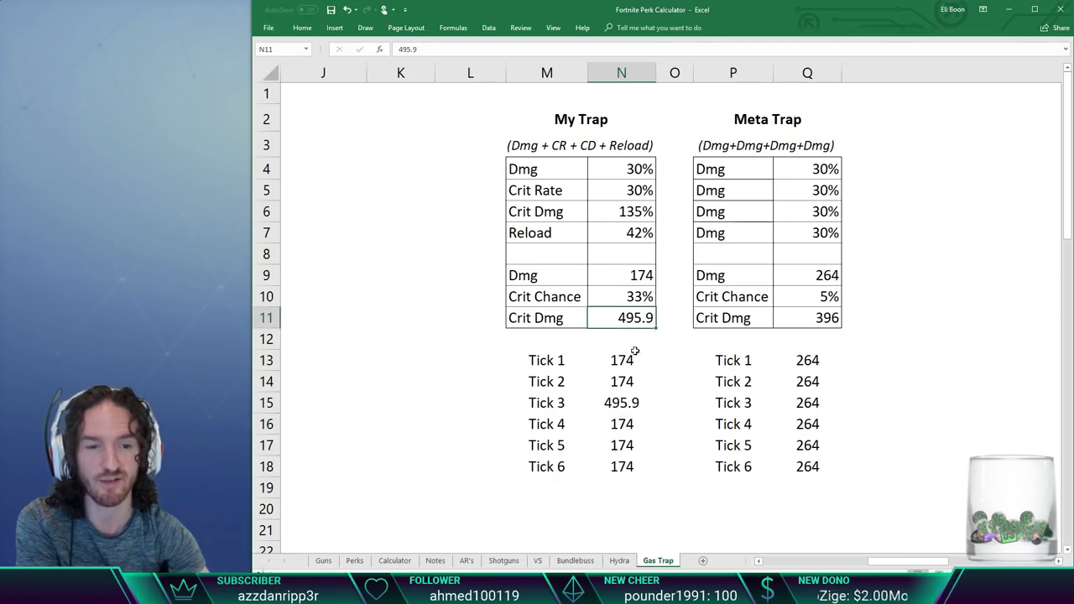
pyautogui.click(621, 428)
pyautogui.click(621, 451)
pyautogui.click(616, 466)
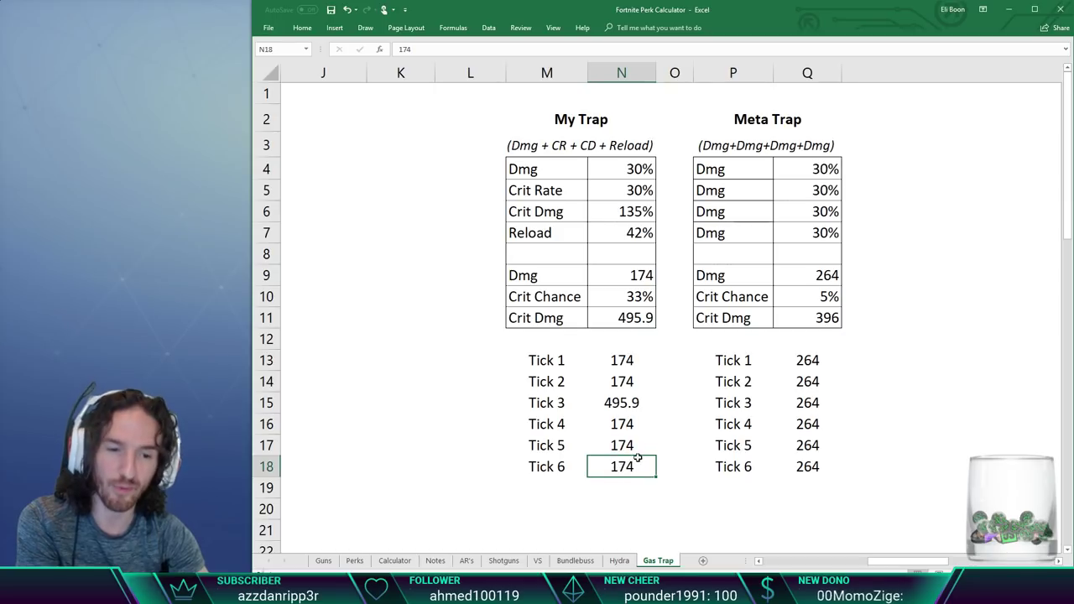
pyautogui.write('4965')
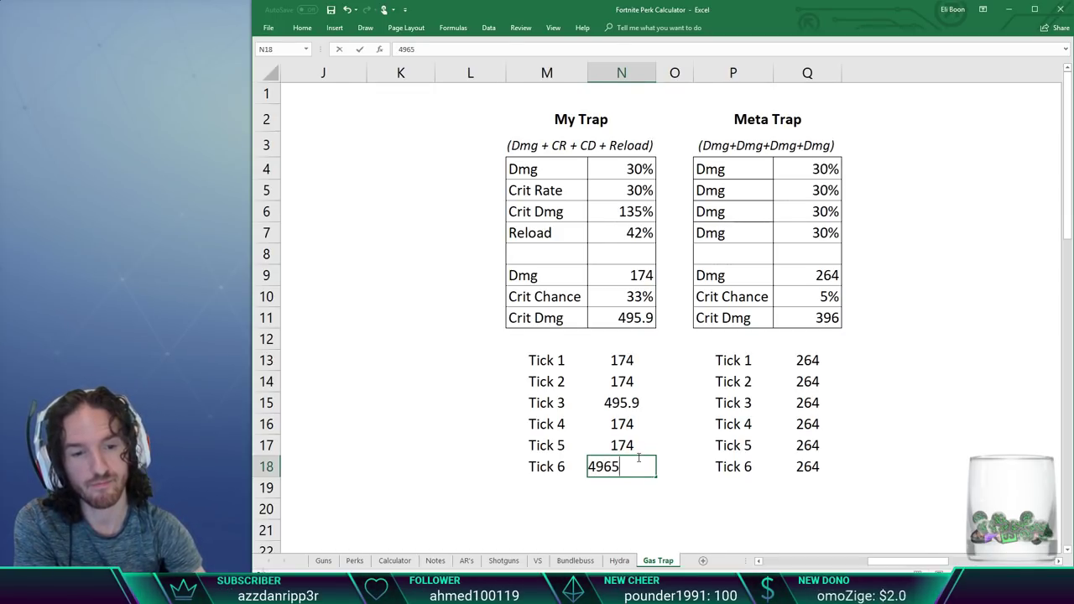
pyautogui.press('BackSpace')
pyautogui.press('BackSpace')
pyautogui.write('5.9')
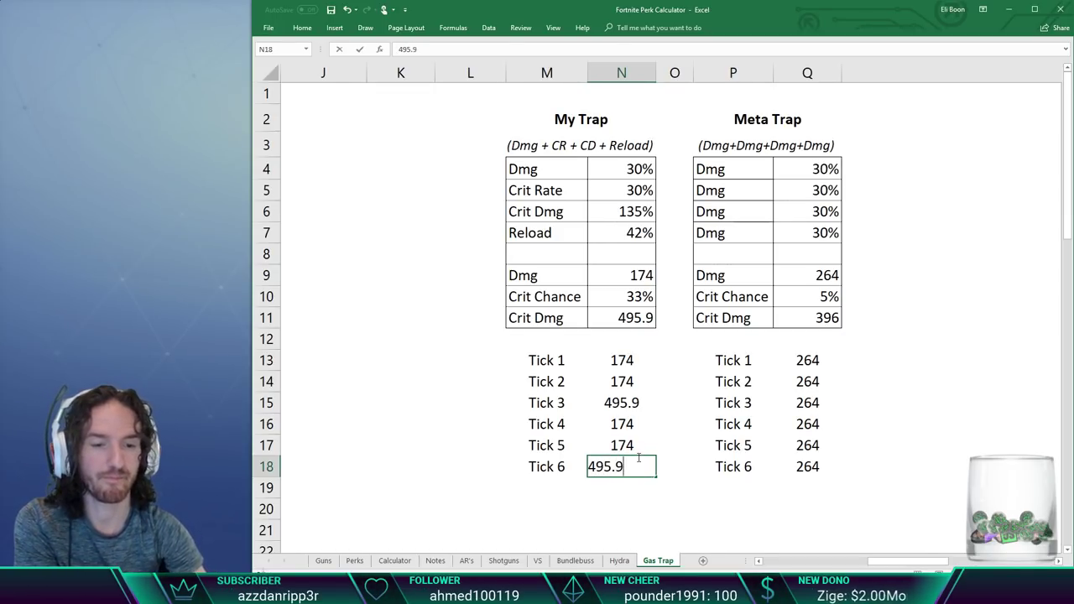
pyautogui.press('Return')
# Review My Trap's tick sequence, the Meta Trap's crit chance and its six tick damage values
pyautogui.moveTo(570, 367); pyautogui.dragTo(570, 463)
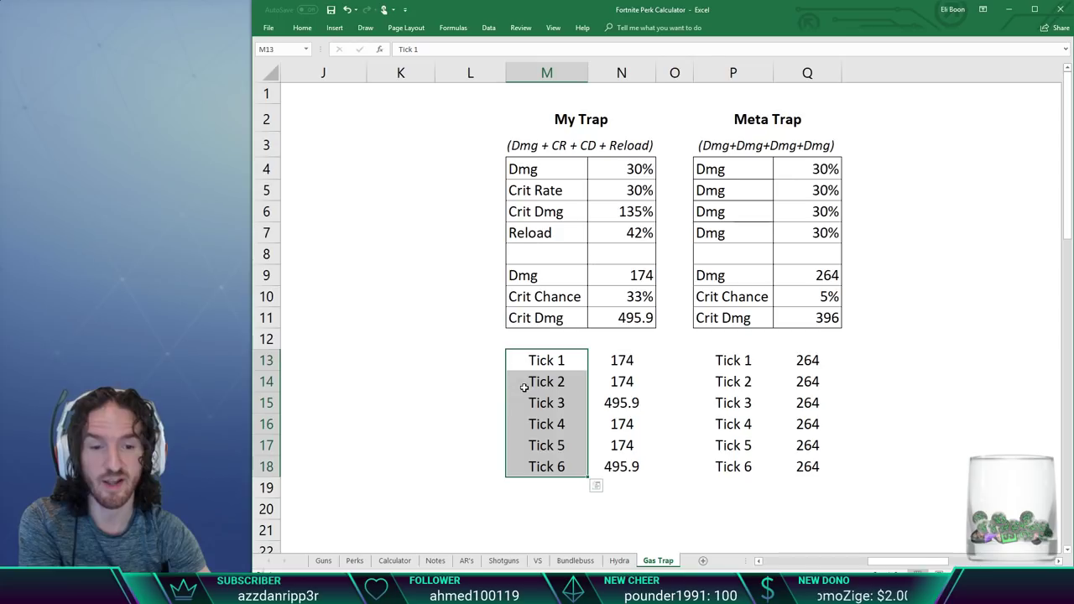
pyautogui.moveTo(541, 361); pyautogui.dragTo(535, 411)
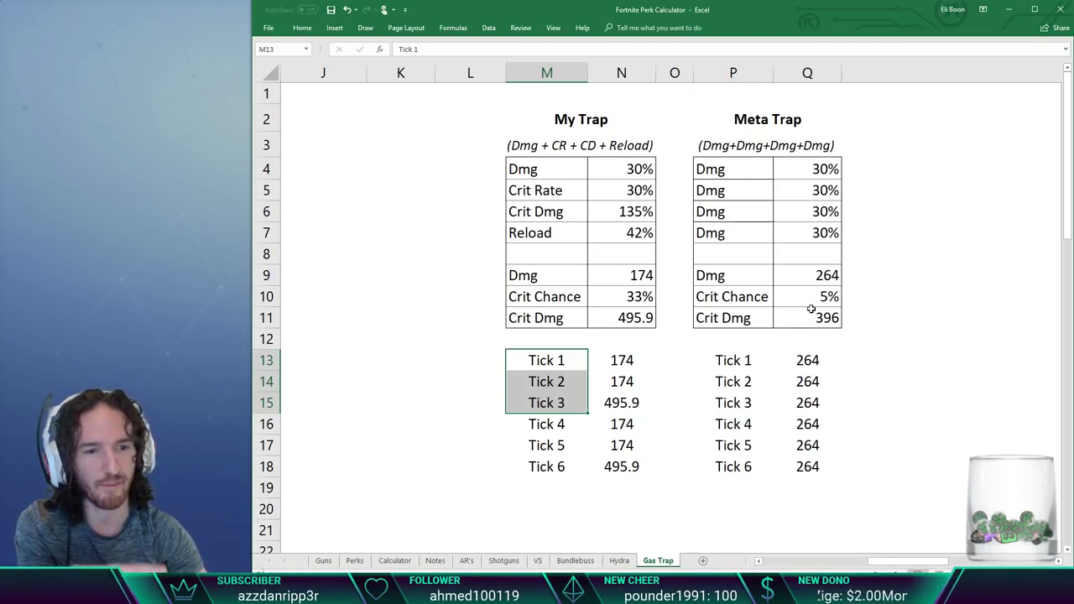
pyautogui.click(791, 360)
pyautogui.press('Up')
pyautogui.press('Up')
pyautogui.press('Up')
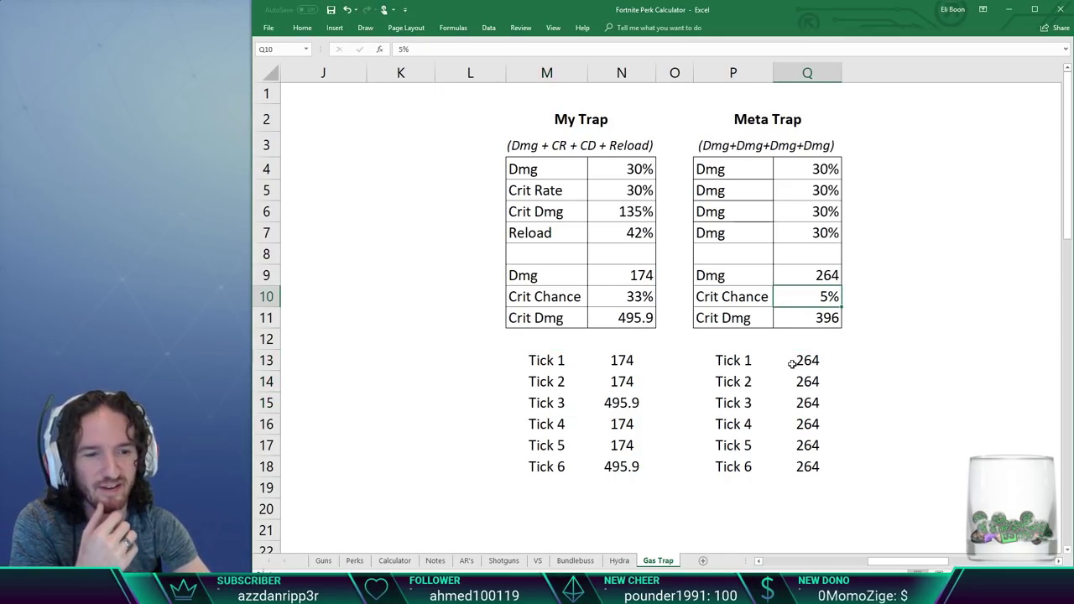
pyautogui.moveTo(791, 359); pyautogui.dragTo(792, 467)
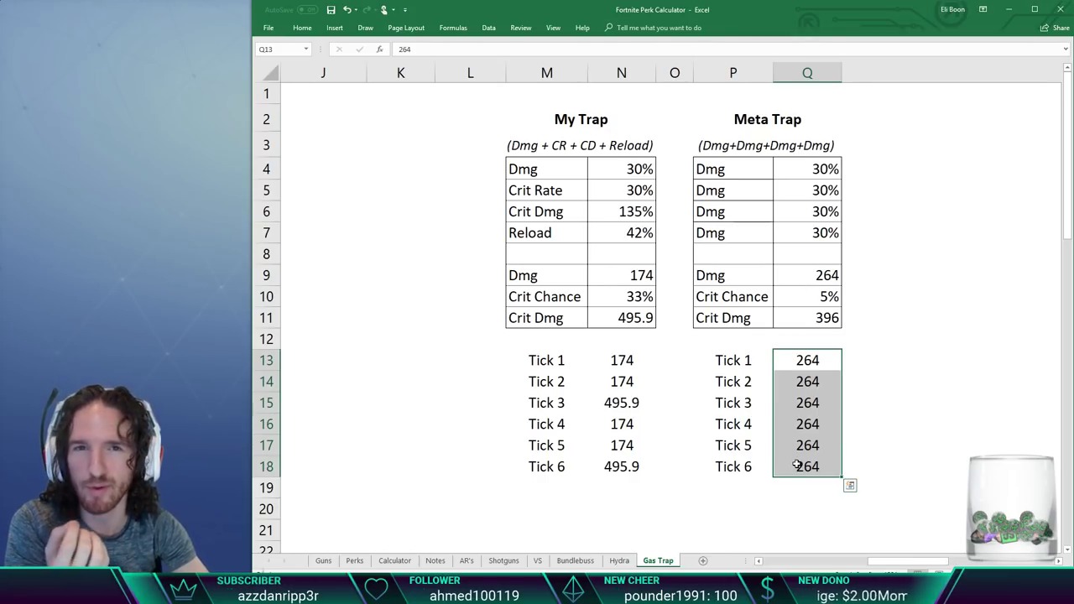
# Add a Total label in row 19 below Tick 6 for both My Trap and Meta Trap
pyautogui.click(621, 488)
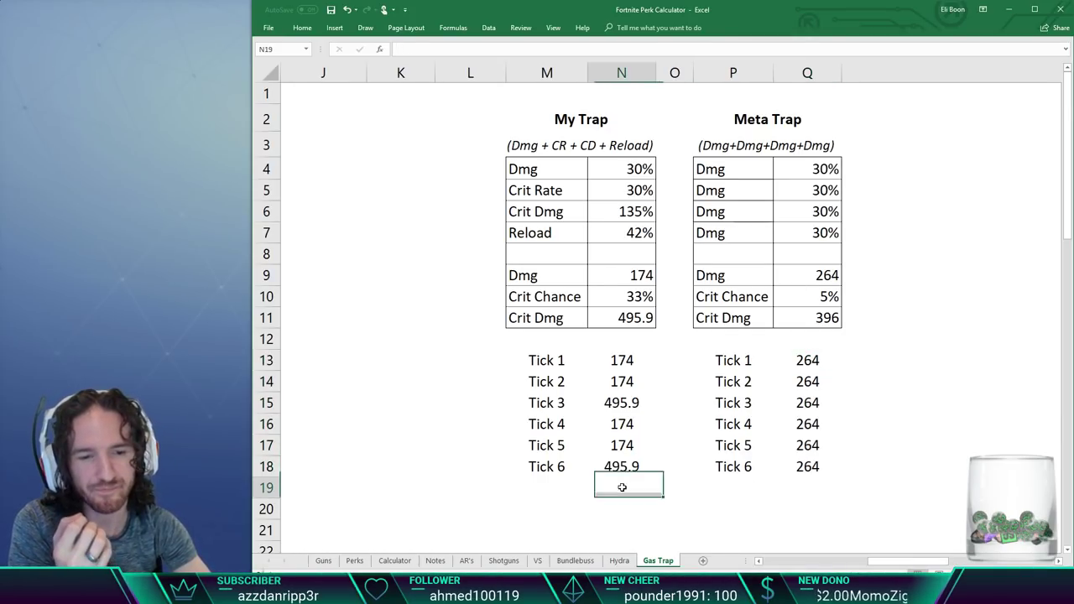
pyautogui.press('Left')
pyautogui.write('Total')
pyautogui.press('Tab')
pyautogui.press('Tab')
pyautogui.press('Tab')
pyautogui.write('Tota')
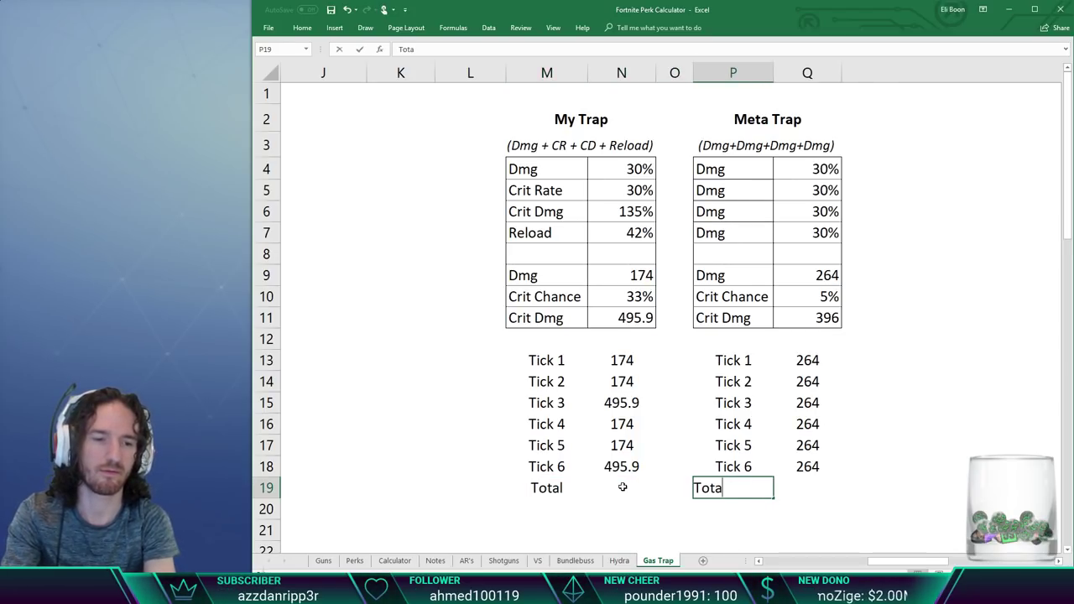
pyautogui.press('Tab')
# Sum the Meta Trap's tick damage Q13:Q18 in its Total cell Q19
pyautogui.write('=Sum(')
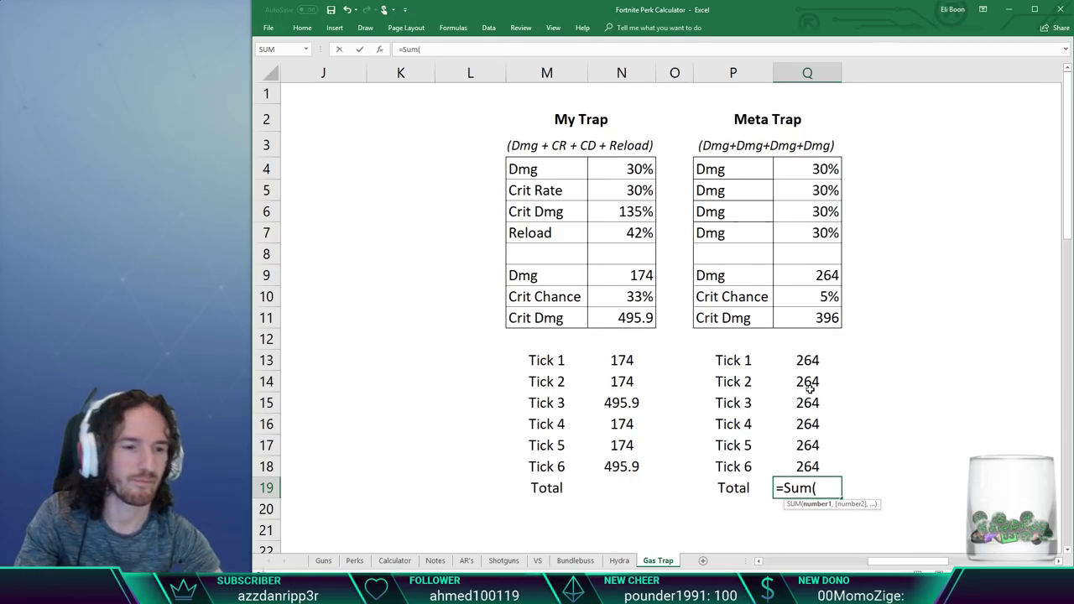
pyautogui.moveTo(807, 360); pyautogui.dragTo(811, 464)
pyautogui.write(')')
pyautogui.press('Return')
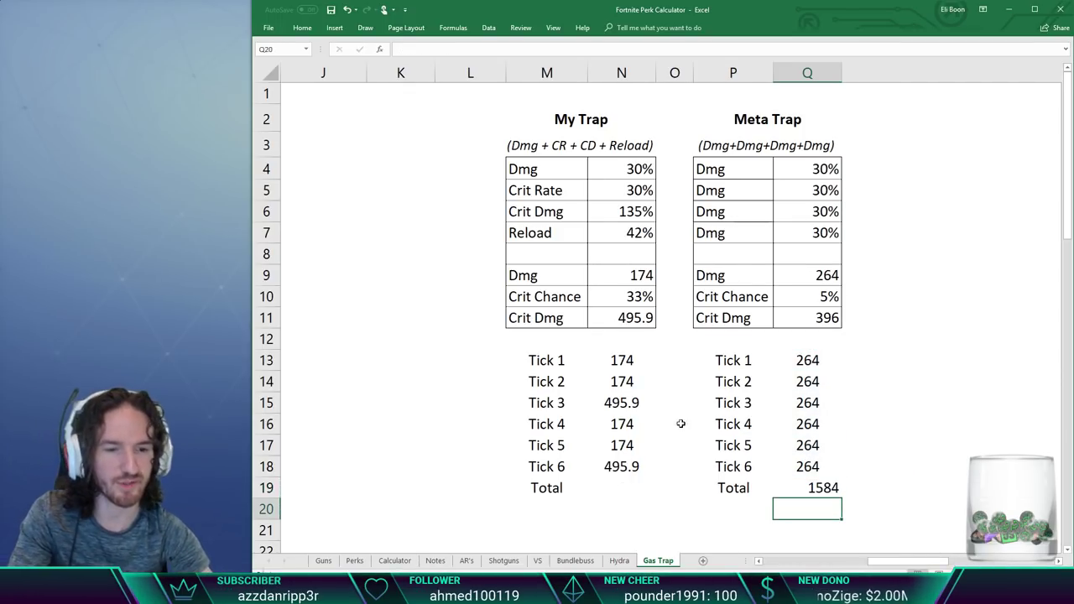
# Sum My Trap's tick damage N13:N18 in its Total cell N19
pyautogui.click(608, 491)
pyautogui.write('=')
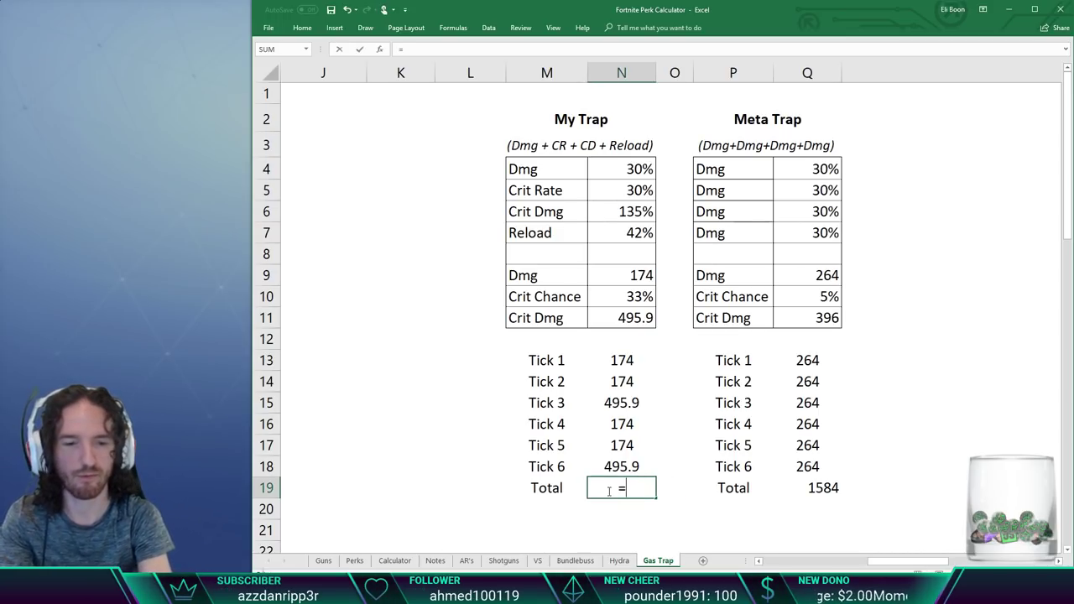
pyautogui.write('sum(')
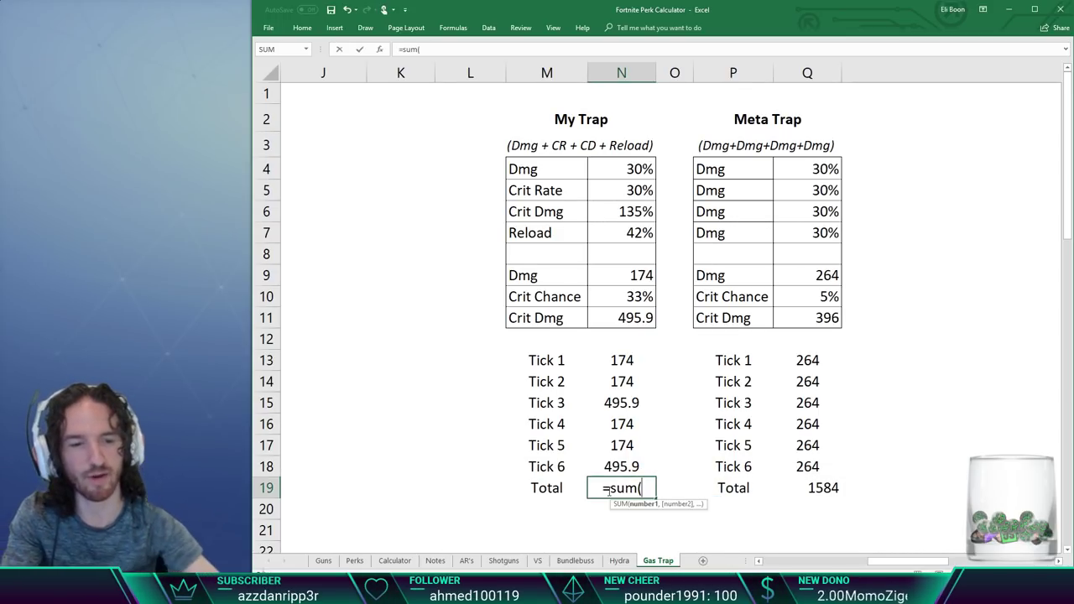
pyautogui.moveTo(619, 357); pyautogui.dragTo(608, 469)
pyautogui.write(')')
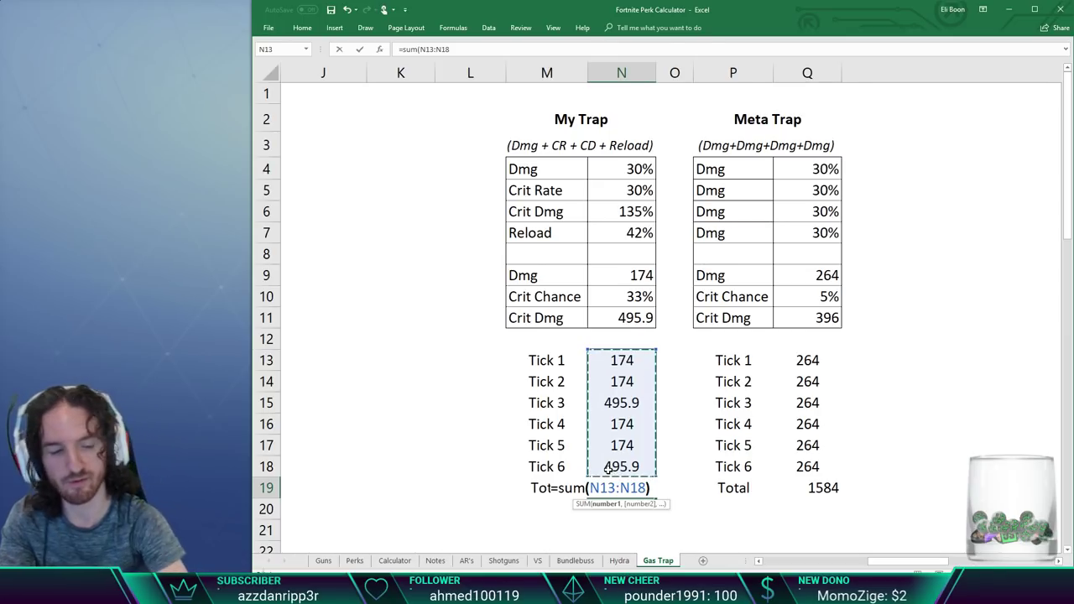
pyautogui.press('Return')
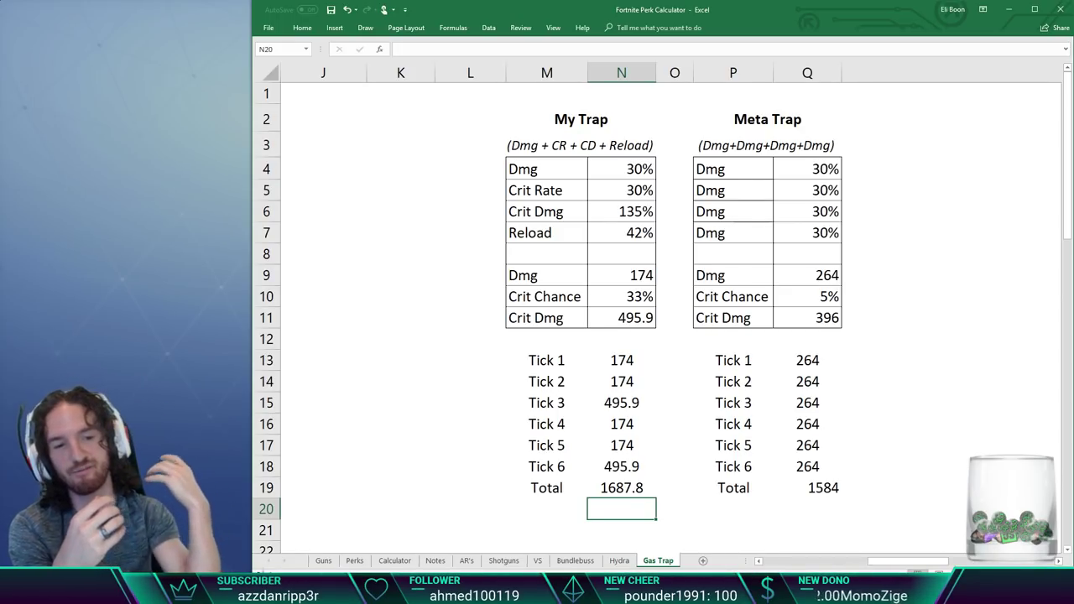
# Set the Meta Trap's Tick 6 damage to the crit value of 396
pyautogui.press('Up')
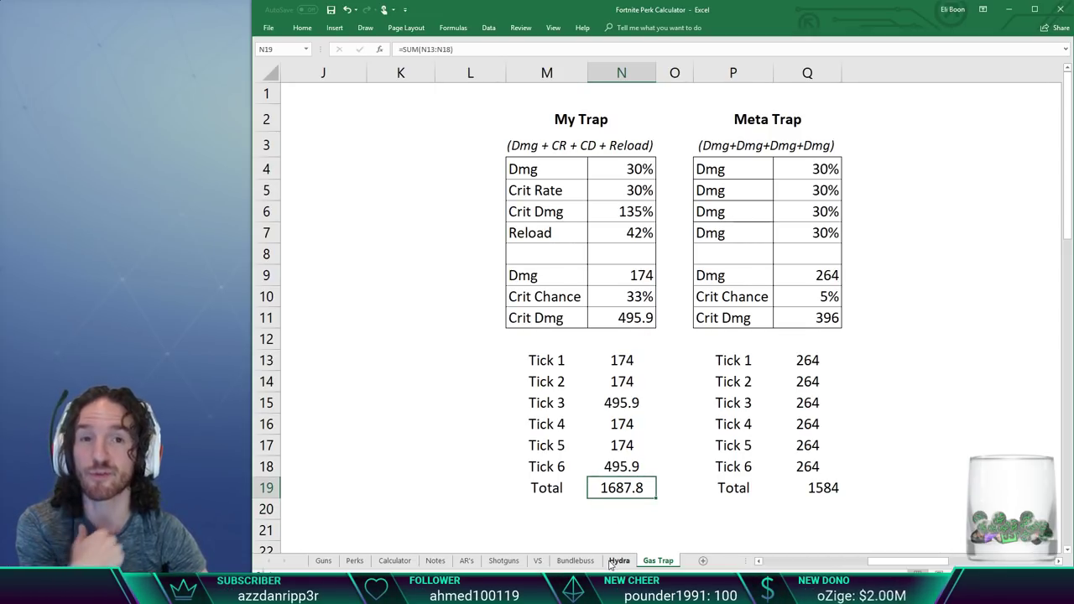
pyautogui.click(812, 490)
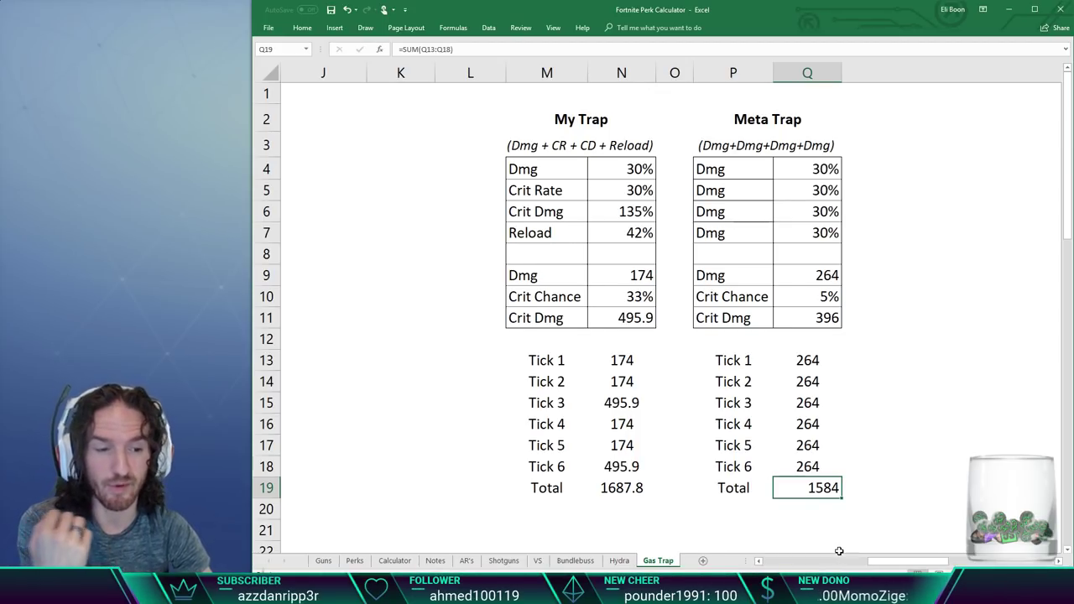
pyautogui.click(808, 468)
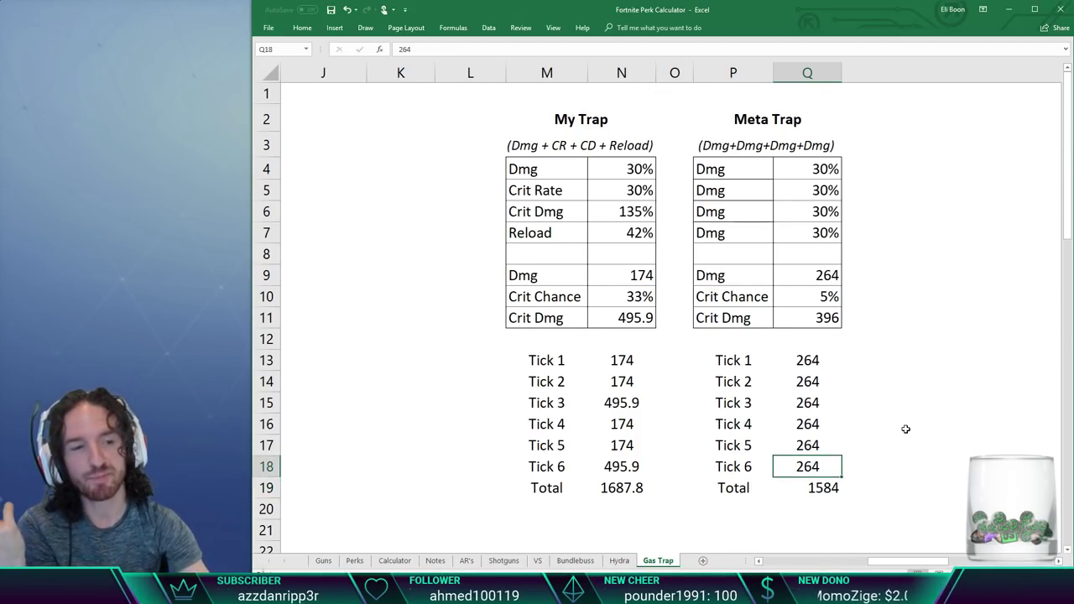
pyautogui.write('396')
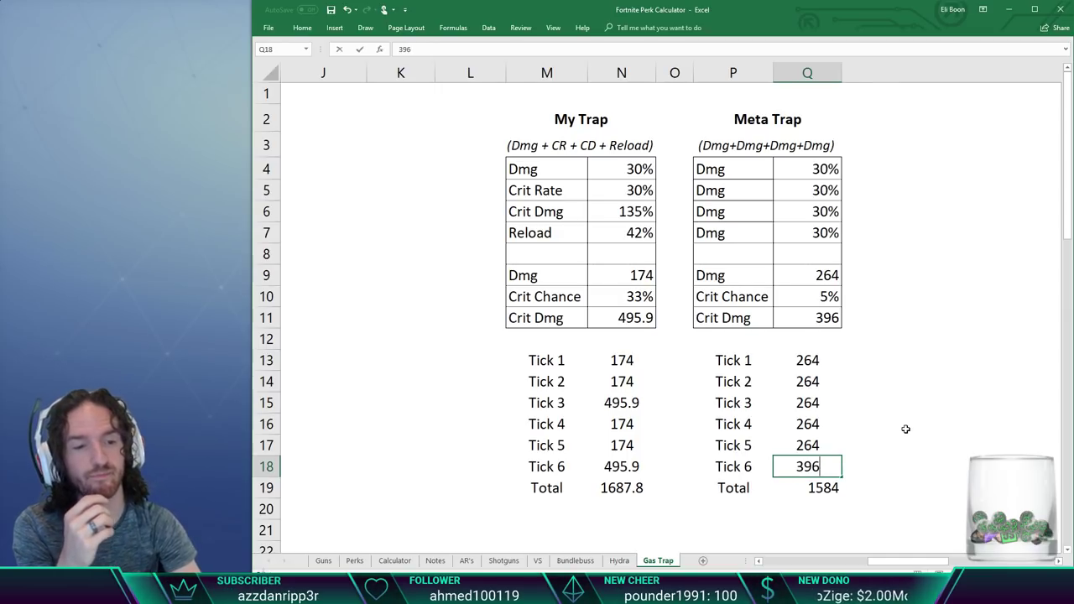
pyautogui.press('Return')
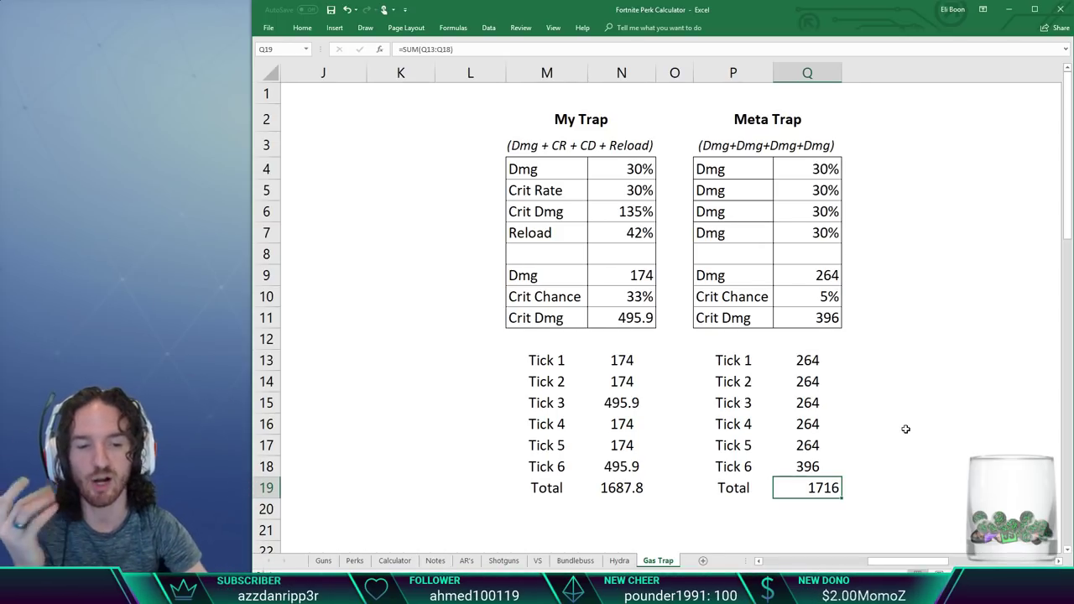
# Compare the two trap totals, their damage per tick and the Meta Trap's crit chance
pyautogui.click(670, 493)
pyautogui.click(620, 489)
pyautogui.click(801, 488)
pyautogui.click(619, 490)
pyautogui.click(621, 381)
pyautogui.click(619, 360)
pyautogui.click(617, 374)
pyautogui.click(774, 366)
pyautogui.click(772, 381)
pyautogui.click(607, 443)
pyautogui.click(621, 426)
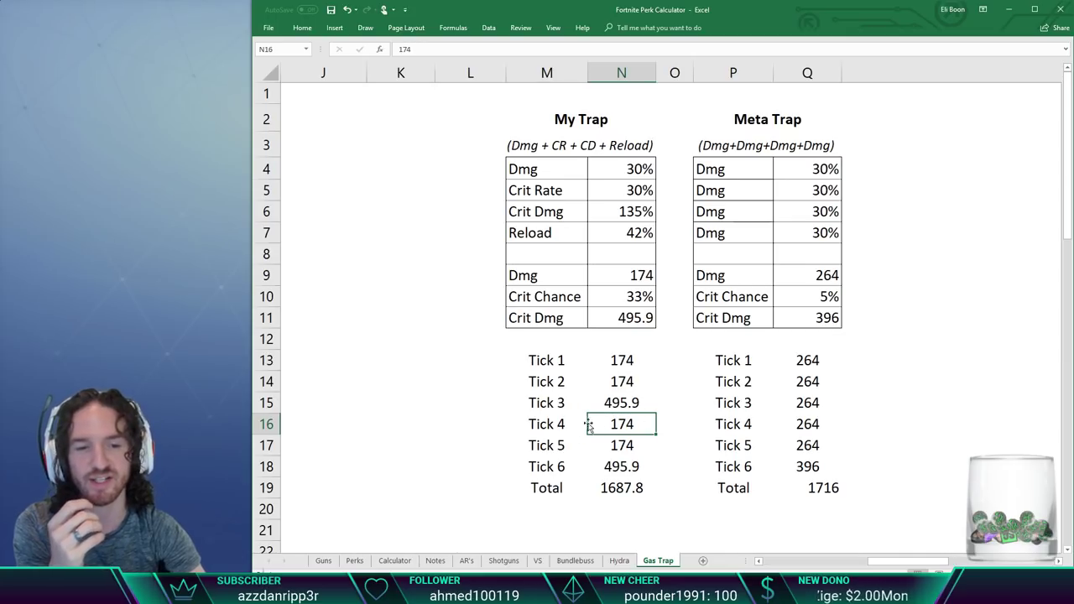
pyautogui.click(605, 404)
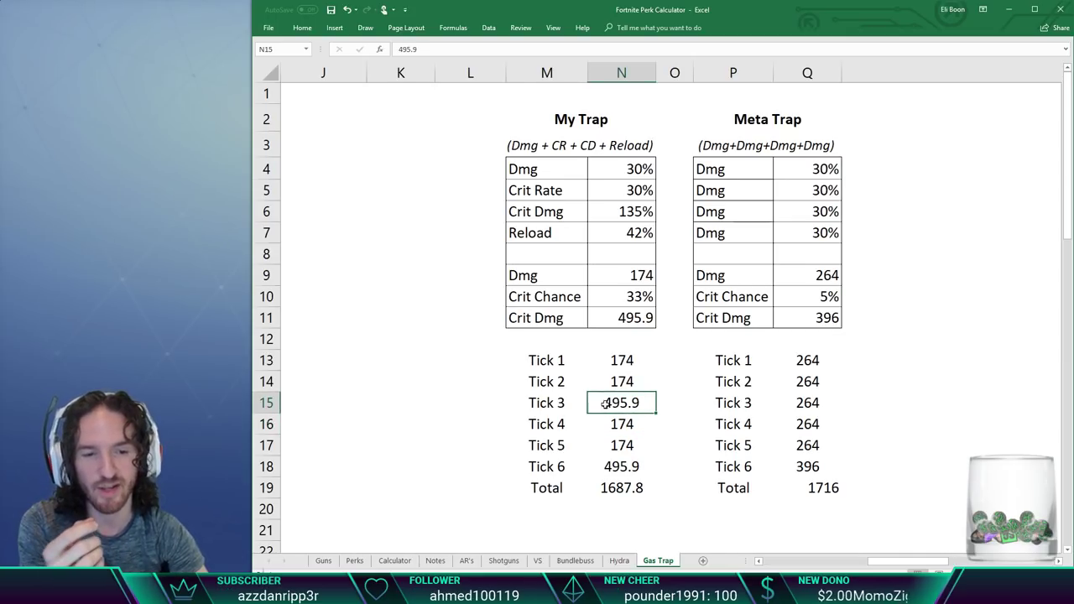
pyautogui.click(620, 360)
pyautogui.click(621, 379)
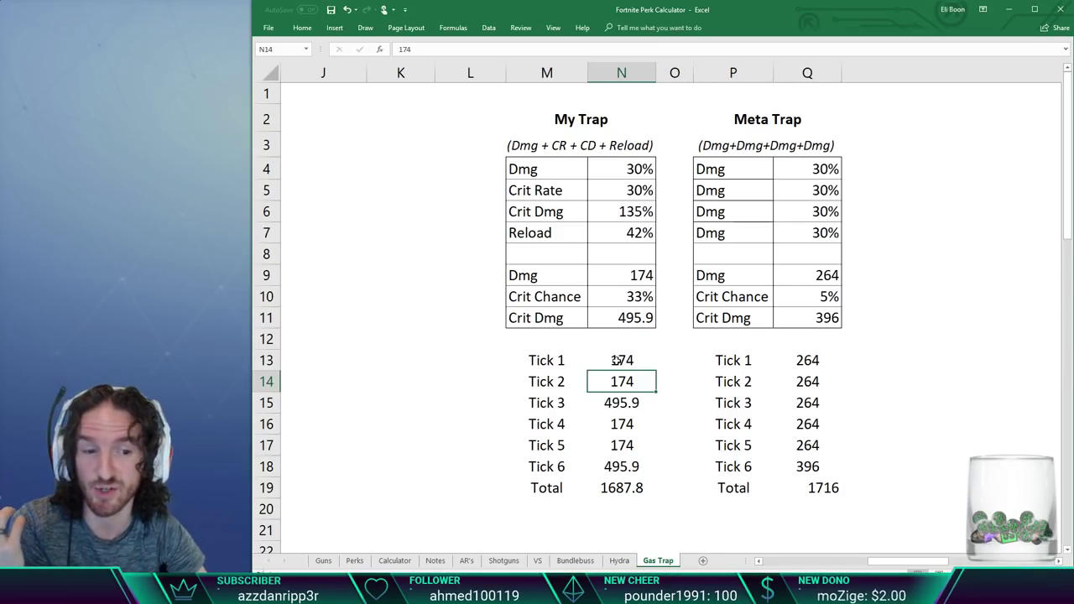
pyautogui.click(621, 402)
pyautogui.click(621, 423)
pyautogui.click(621, 446)
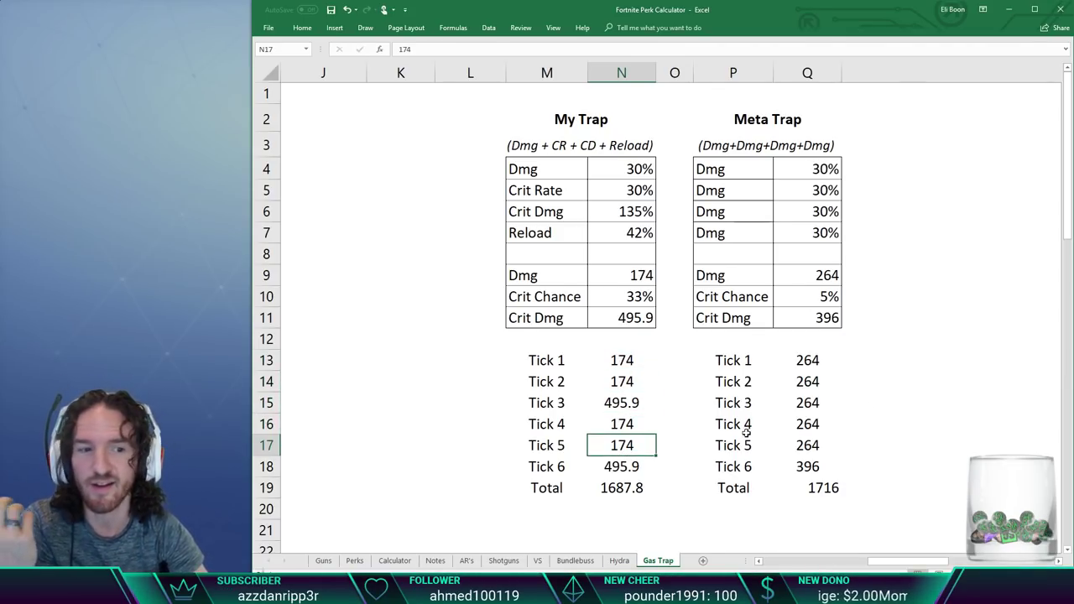
pyautogui.click(835, 293)
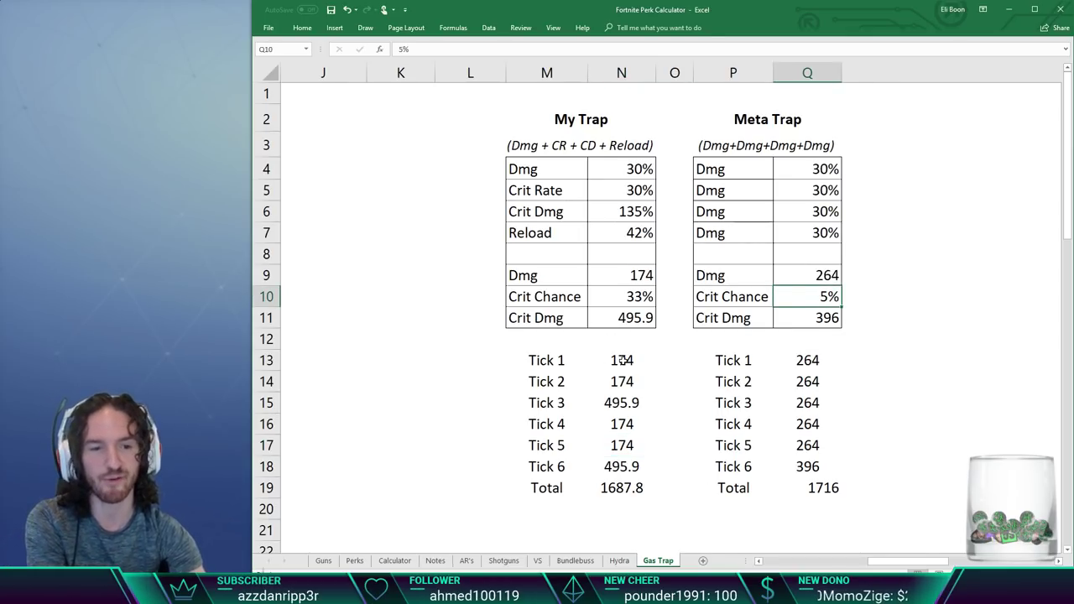
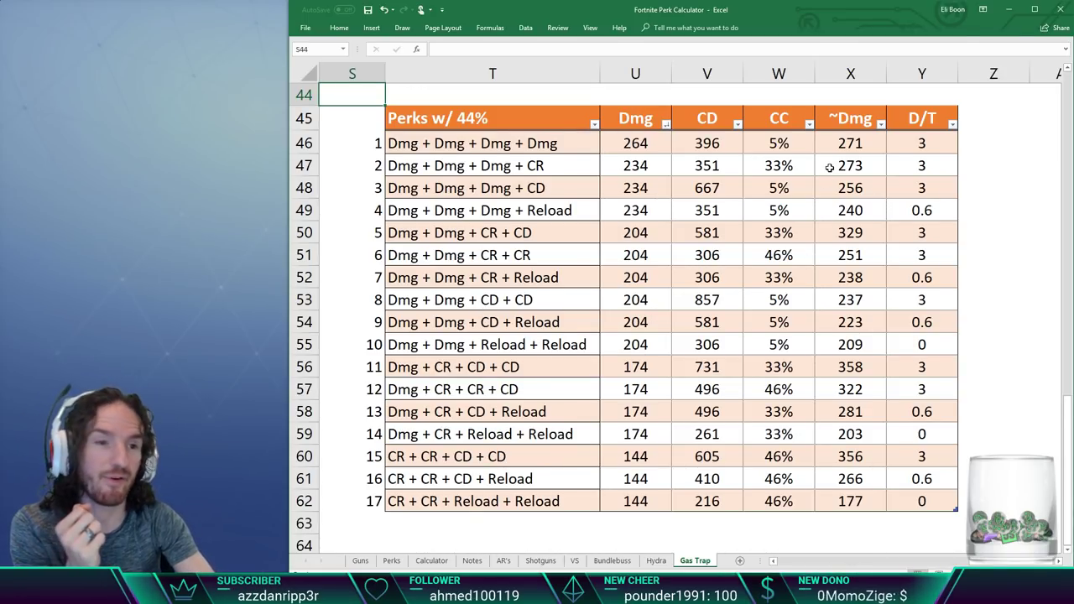
# Examine the Dmg, CD, CC, ~Dmg and D/T columns of the Perks w/ 44% table, checking individual crit chance values
pyautogui.moveTo(639, 151); pyautogui.dragTo(614, 487)
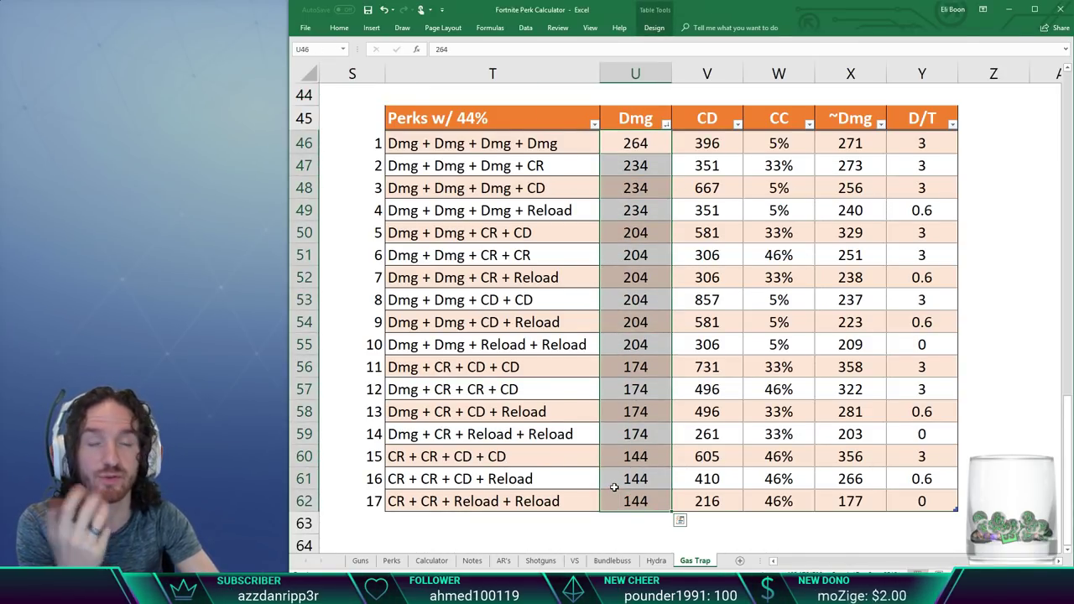
pyautogui.moveTo(707, 145); pyautogui.dragTo(711, 499)
pyautogui.moveTo(776, 143); pyautogui.dragTo(780, 478)
pyautogui.moveTo(842, 145); pyautogui.dragTo(859, 500)
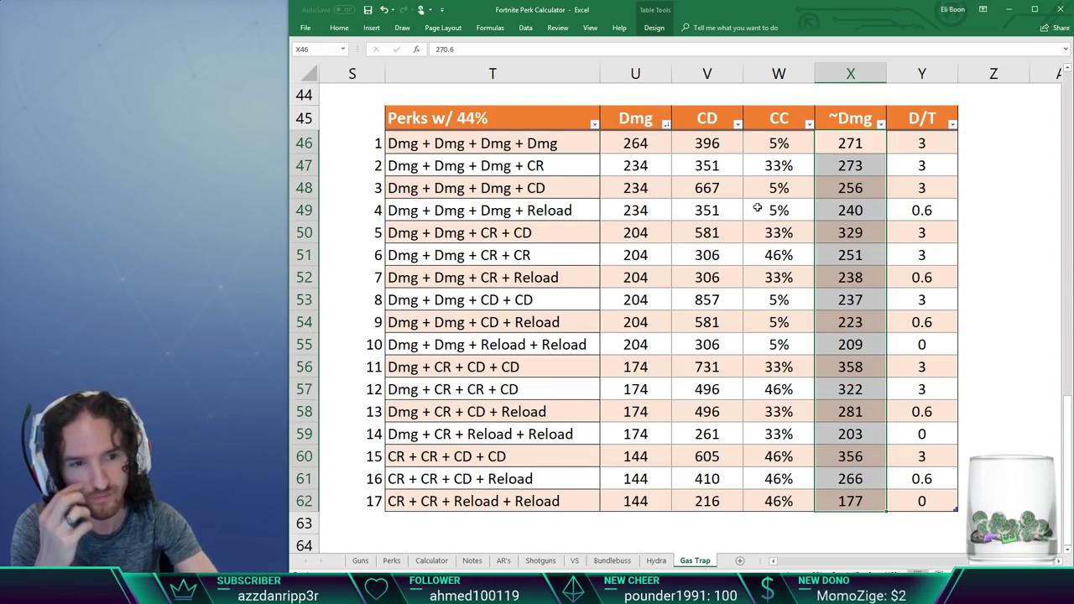
pyautogui.click(772, 168)
pyautogui.click(774, 228)
pyautogui.click(777, 278)
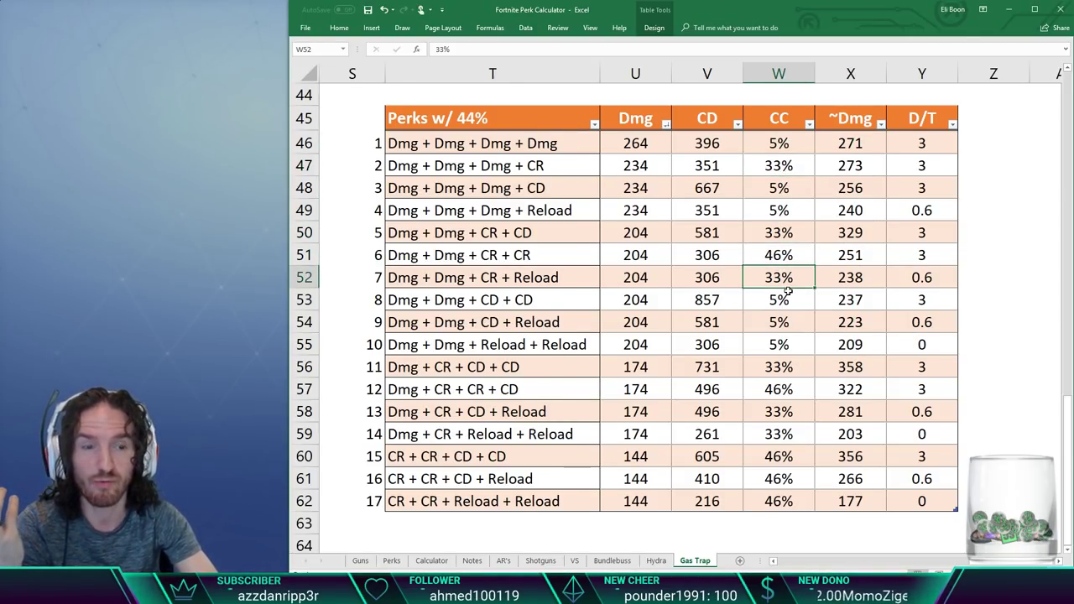
pyautogui.click(774, 254)
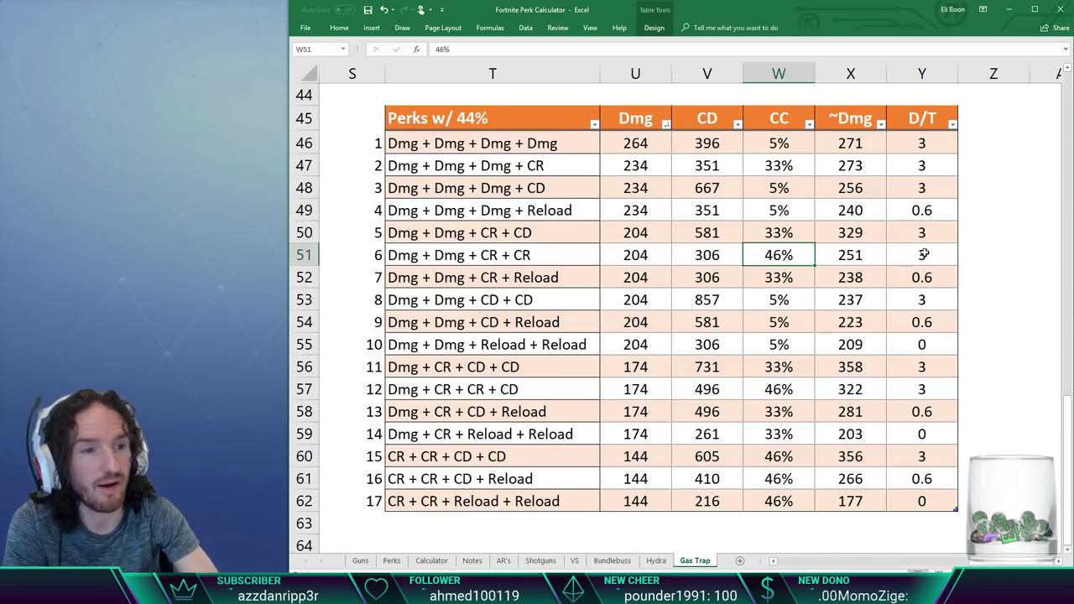
pyautogui.click(918, 151)
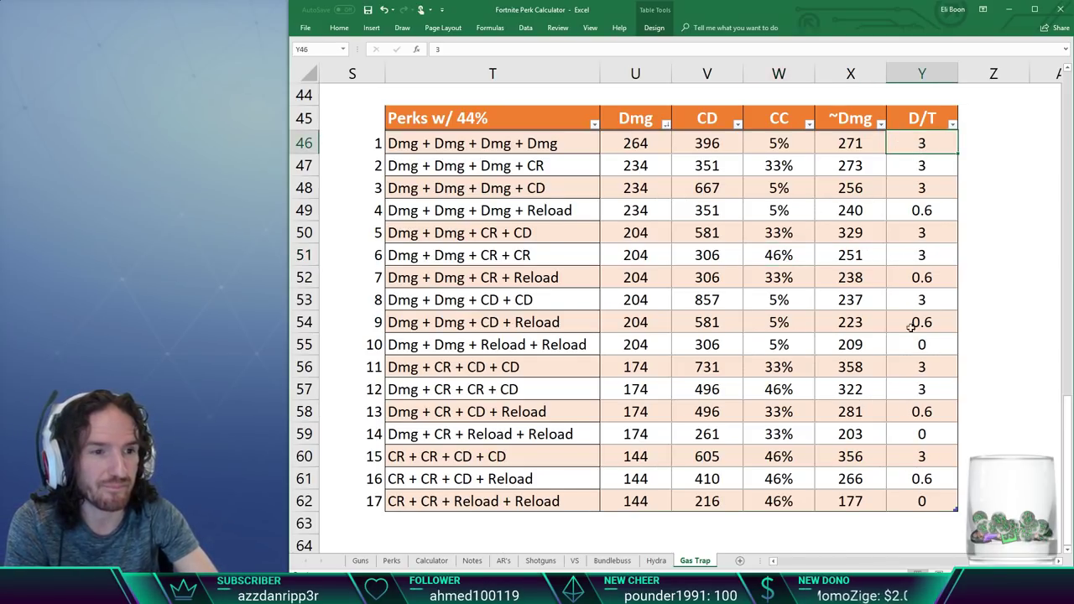
# Compare the groups of perk combinations that share the same Dmg value, from the highest to the lowest
pyautogui.click(637, 145)
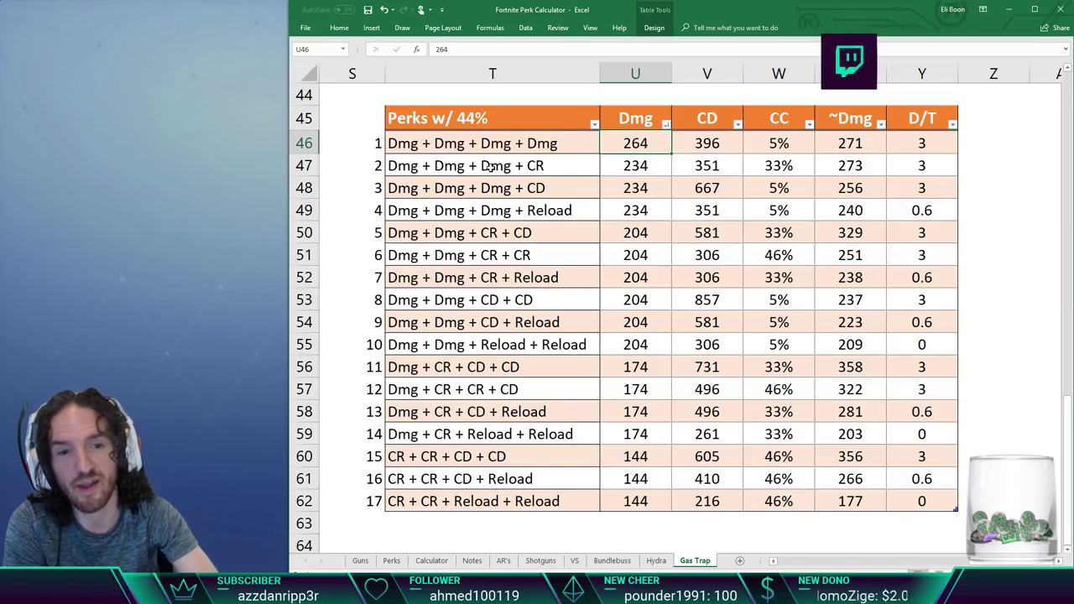
pyautogui.click(640, 189)
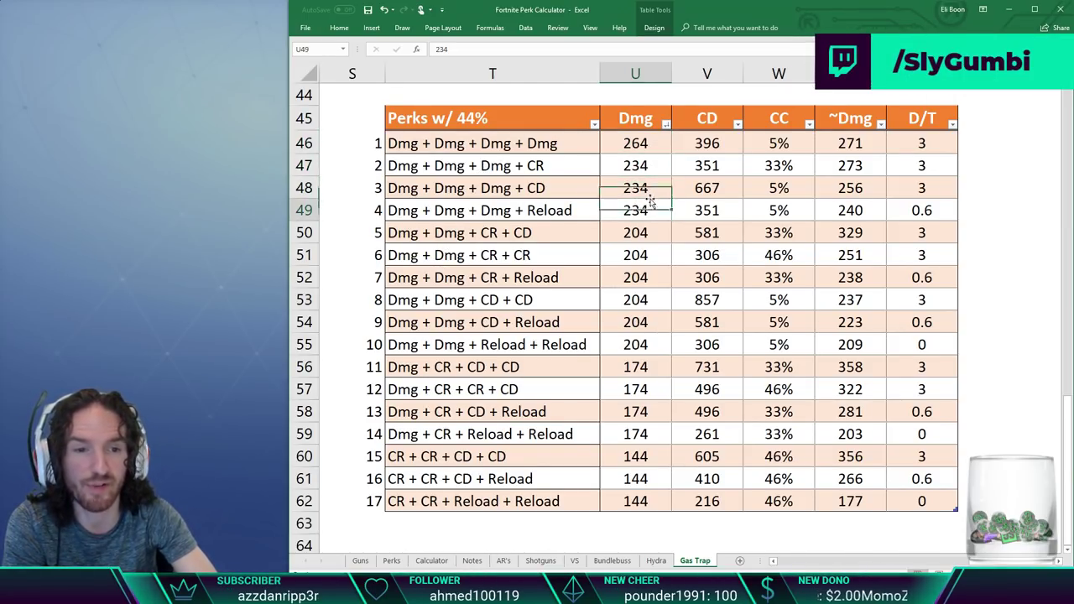
pyautogui.moveTo(643, 170); pyautogui.dragTo(640, 344)
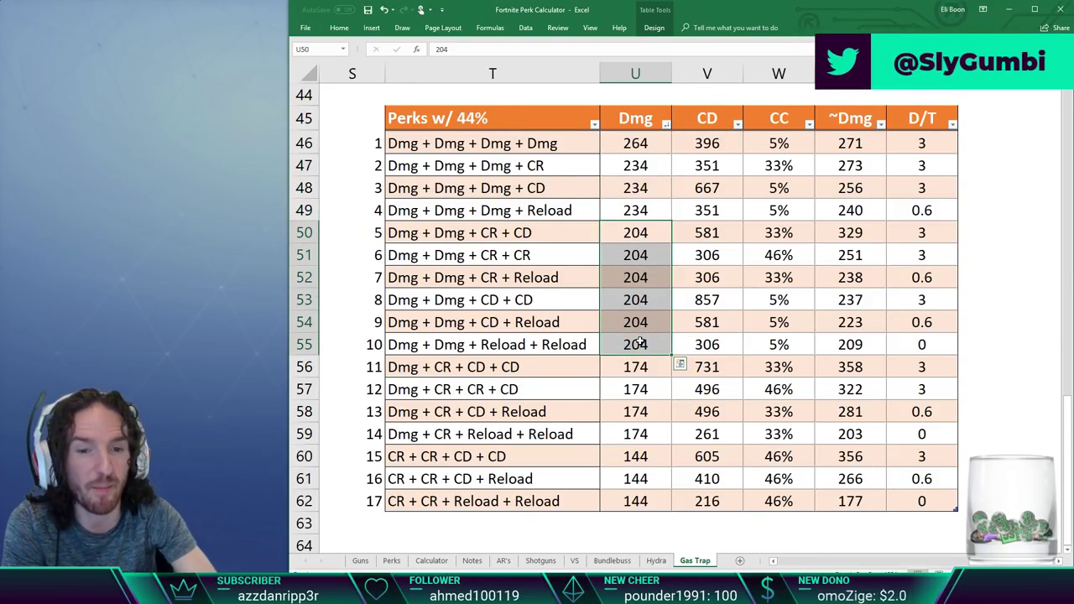
pyautogui.moveTo(623, 367); pyautogui.dragTo(626, 502)
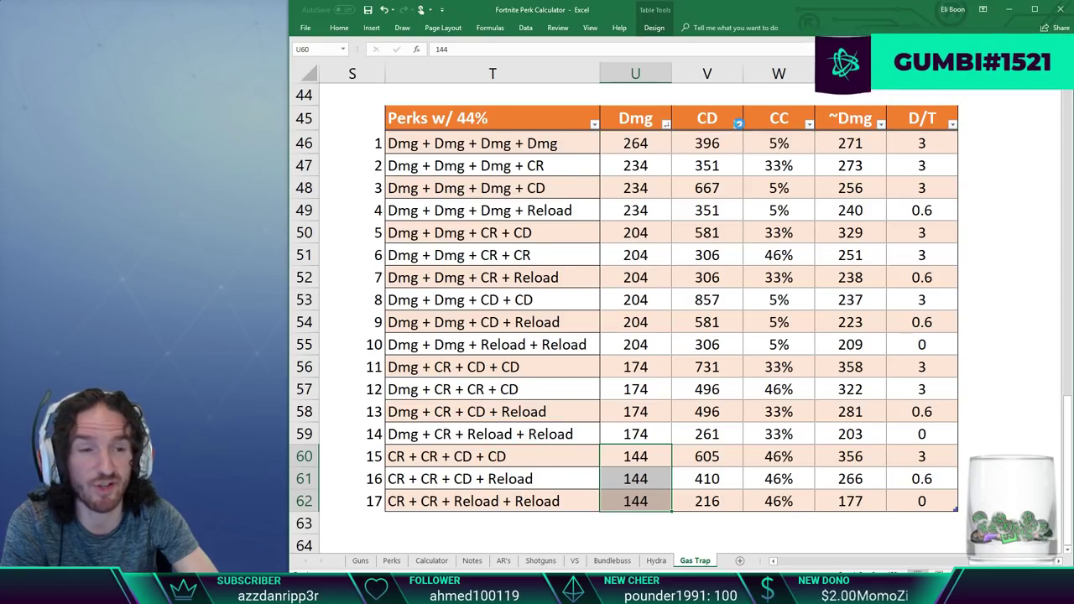
# Sort the Perks w/ 44% table by CD from largest to smallest and highlight all CD values
pyautogui.click(737, 125)
pyautogui.click(645, 149)
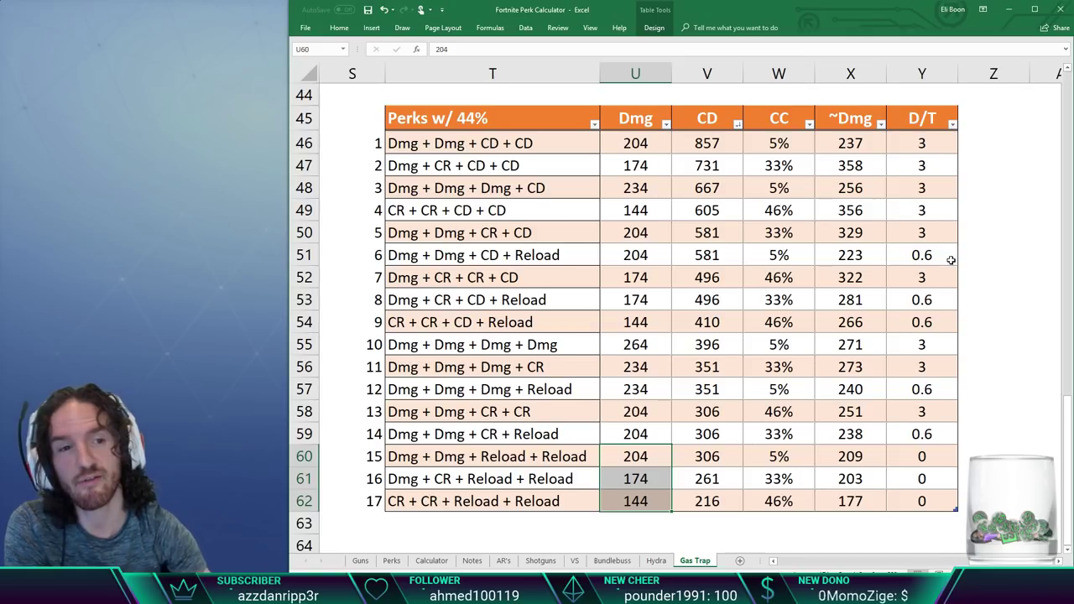
pyautogui.moveTo(706, 144); pyautogui.dragTo(686, 501)
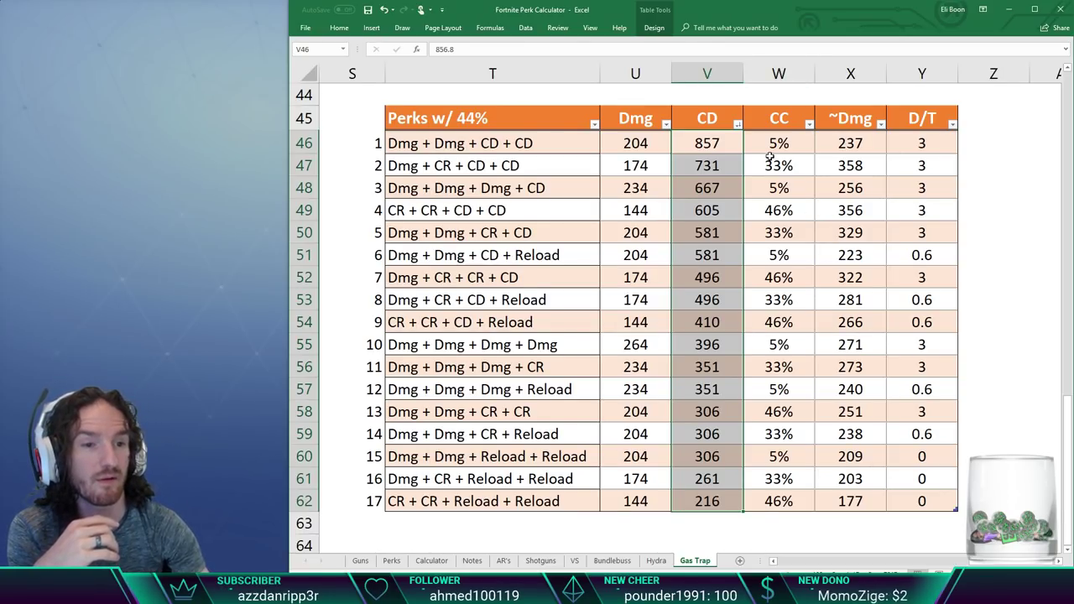
# Sort the table by CC from largest to smallest and highlight the perk combinations with 5%, 33% and 46% crit chance in turn
pyautogui.click(808, 124)
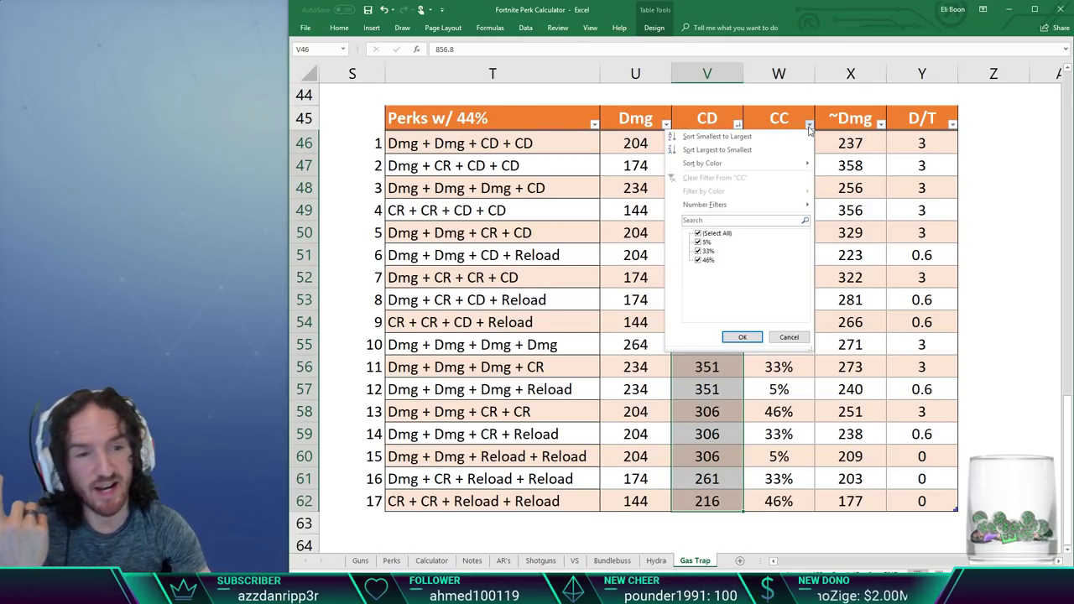
pyautogui.click(777, 155)
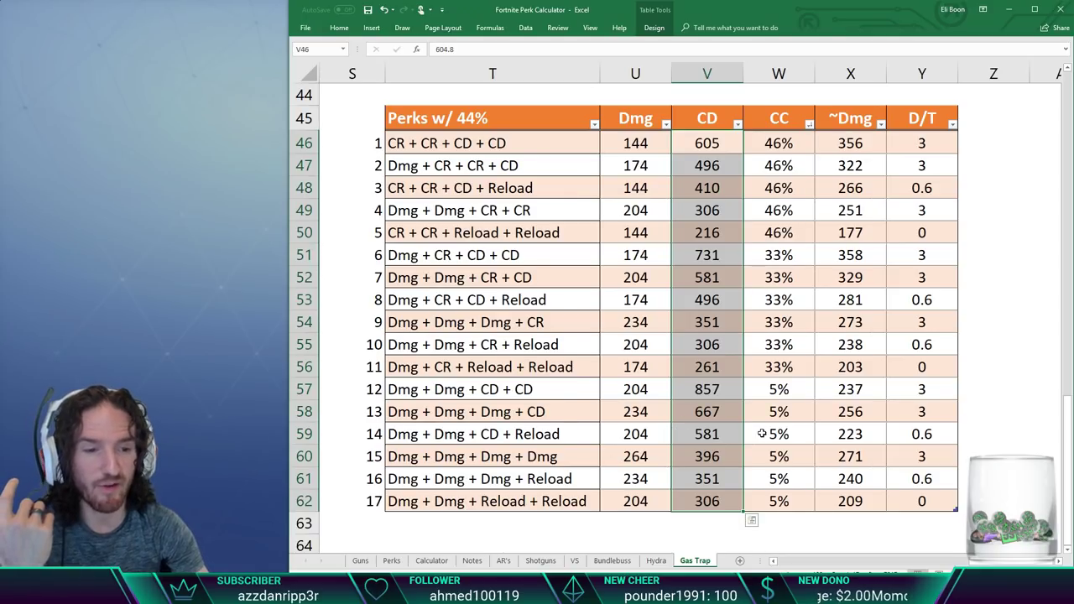
pyautogui.moveTo(480, 389); pyautogui.dragTo(485, 502)
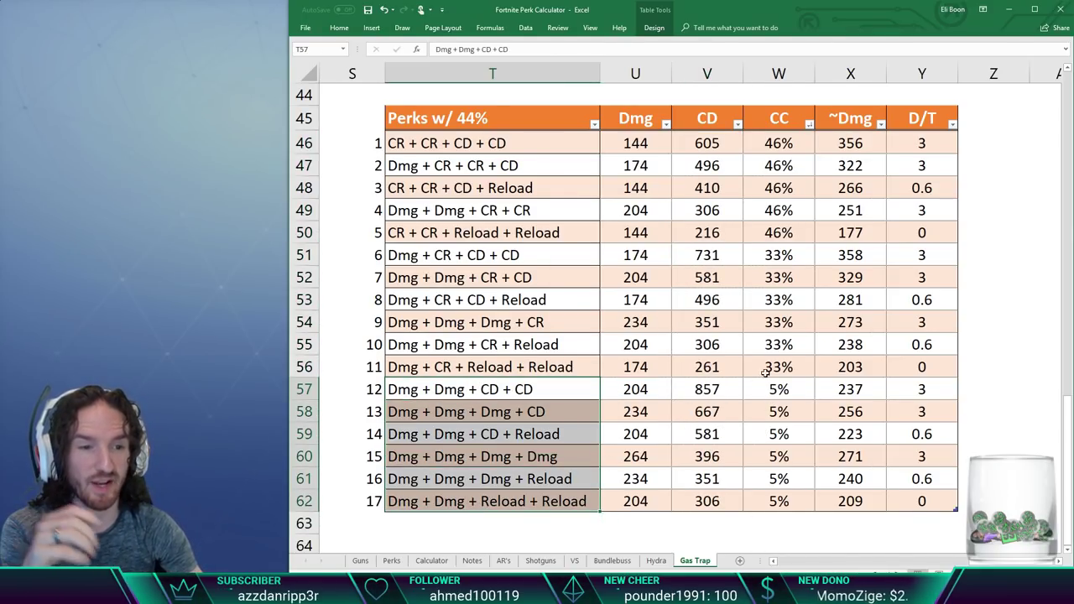
pyautogui.moveTo(537, 254); pyautogui.dragTo(537, 366)
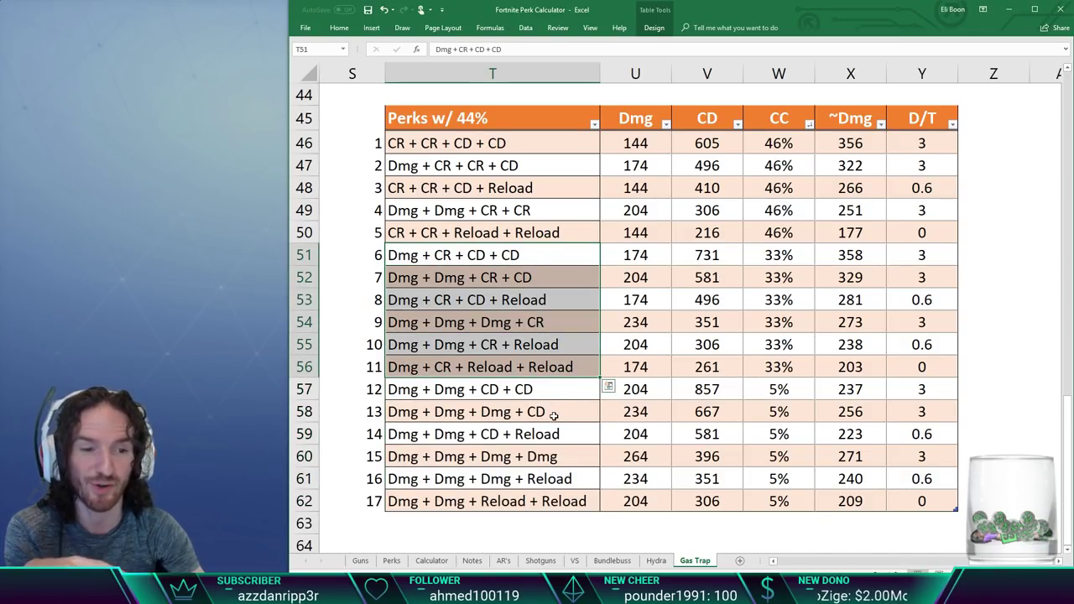
pyautogui.click(553, 235)
pyautogui.moveTo(553, 236); pyautogui.dragTo(551, 147)
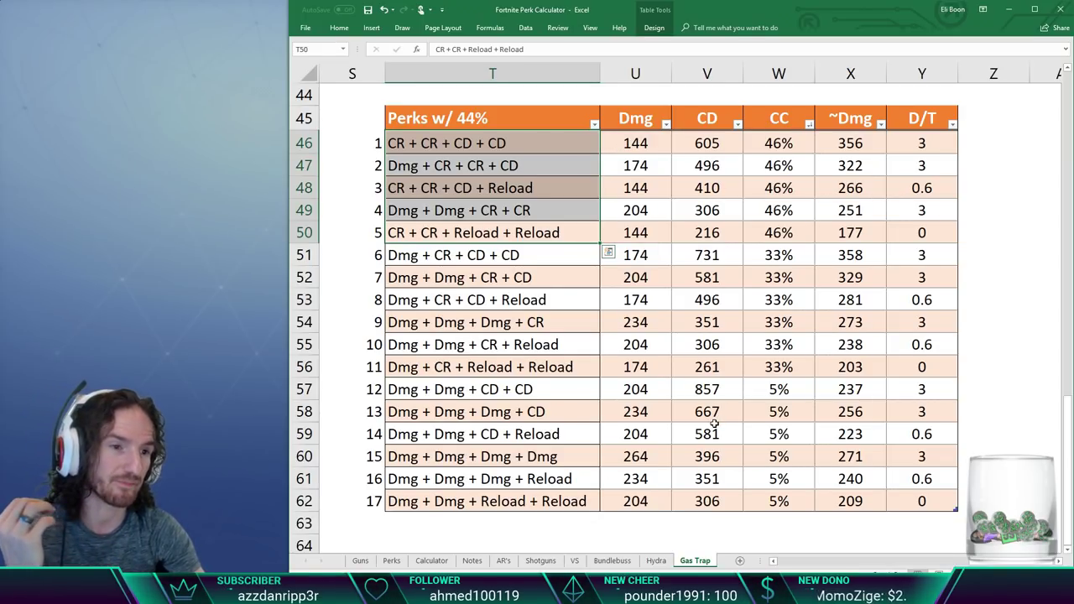
# Sort the table by D/T from largest to smallest and highlight the perk combinations with D/T 3, 0.6 and 0 in turn
pyautogui.click(953, 125)
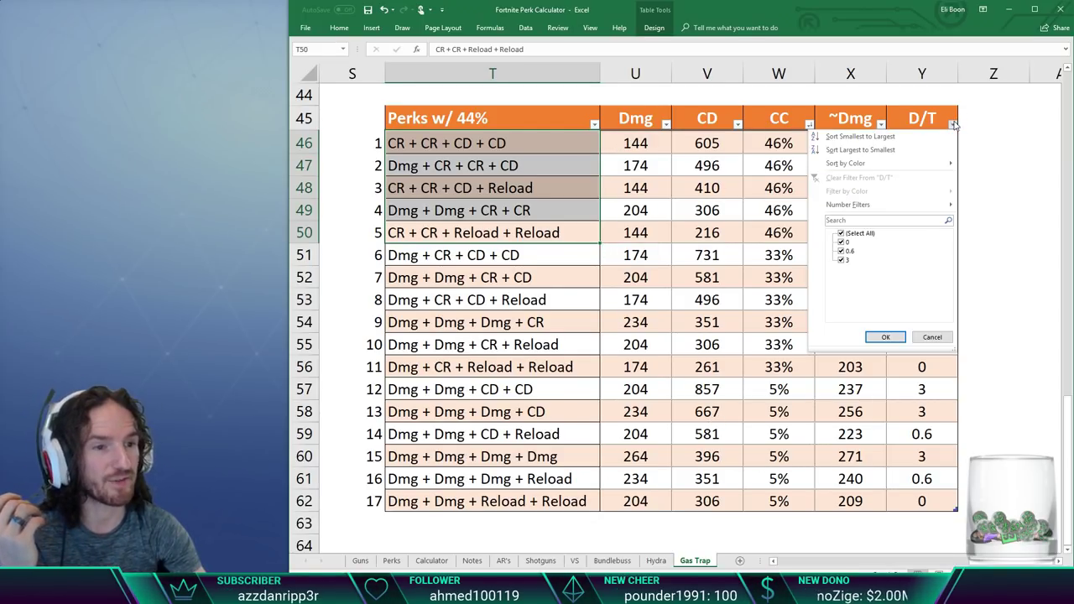
pyautogui.click(888, 153)
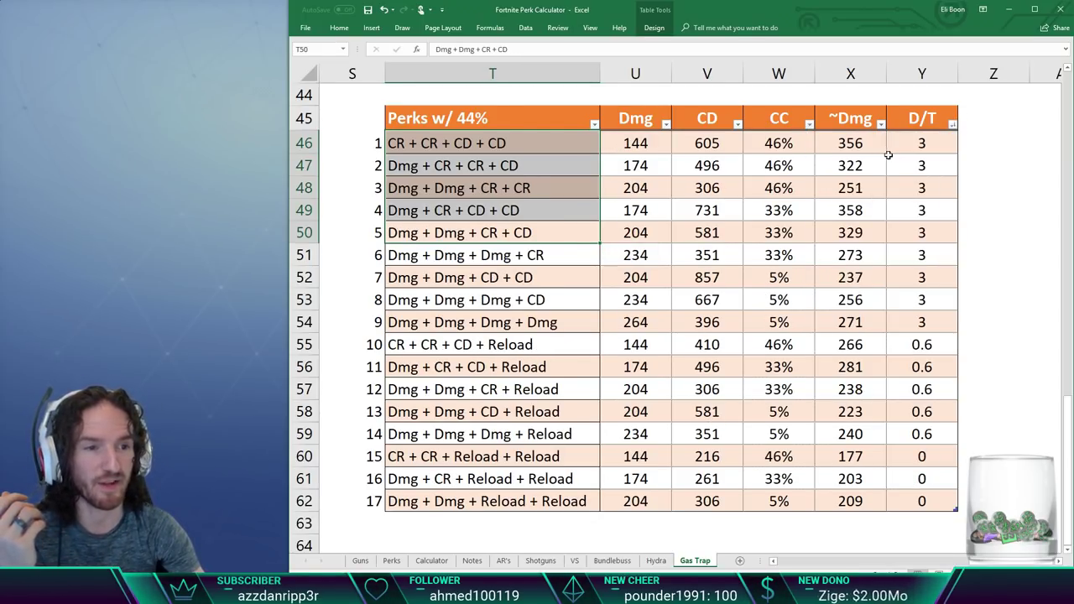
pyautogui.click(557, 324)
pyautogui.keyDown('shift'); pyautogui.click(568, 144); pyautogui.keyUp('shift')
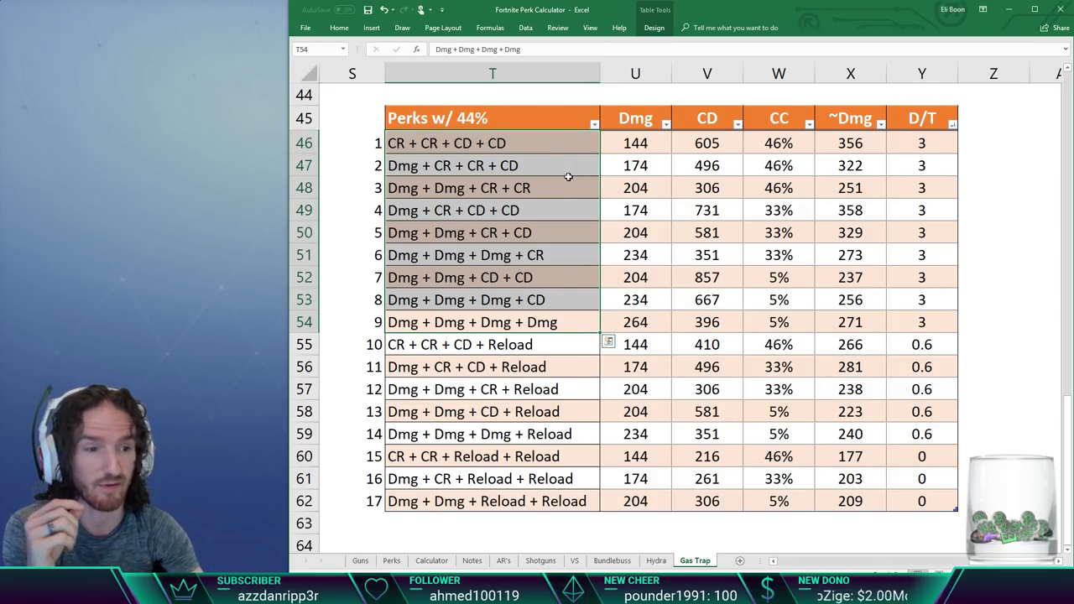
pyautogui.moveTo(568, 345); pyautogui.dragTo(576, 434)
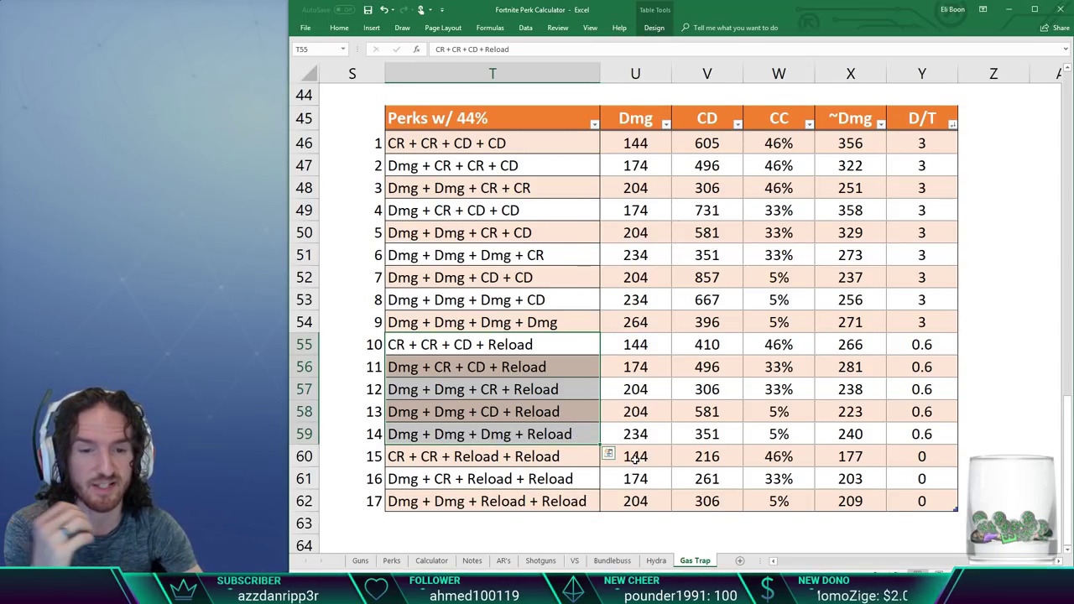
pyautogui.moveTo(569, 460); pyautogui.dragTo(568, 501)
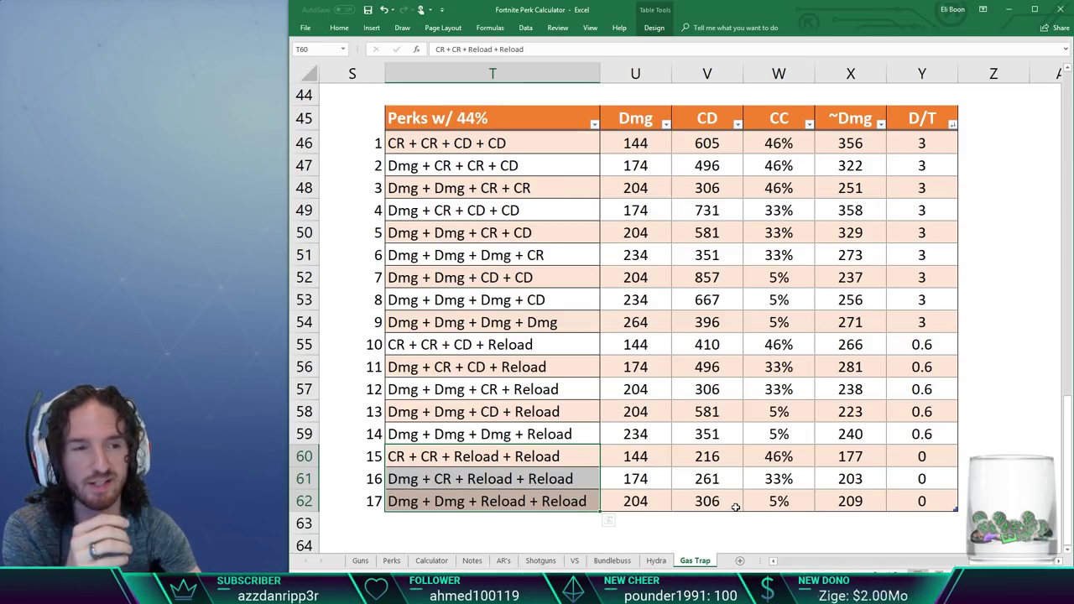
# Sort the table by ~Dmg from largest to smallest and go through the top five perk combinations
pyautogui.click(880, 125)
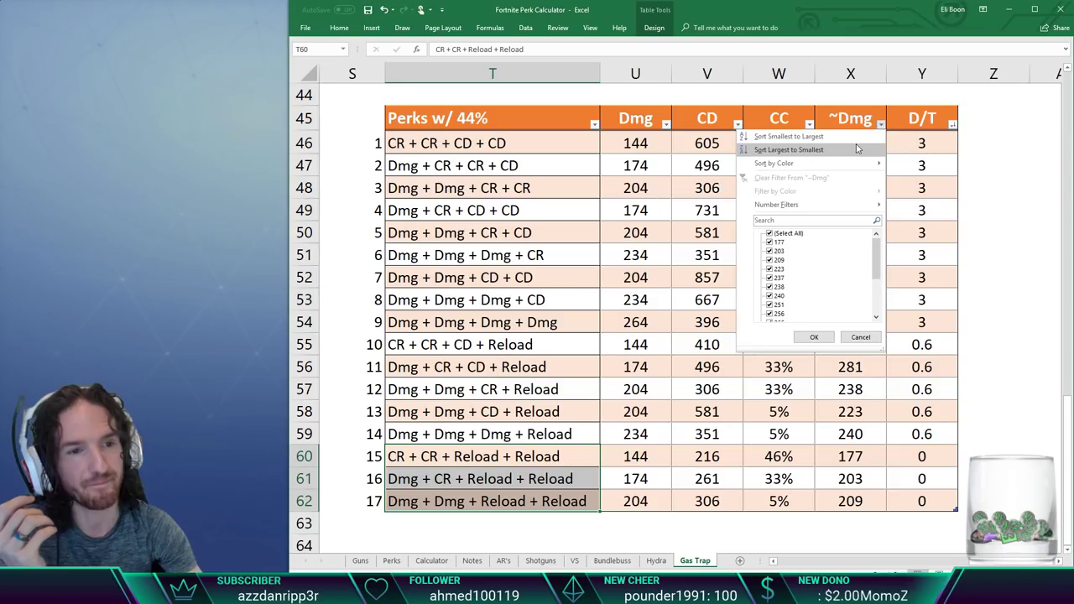
pyautogui.click(857, 151)
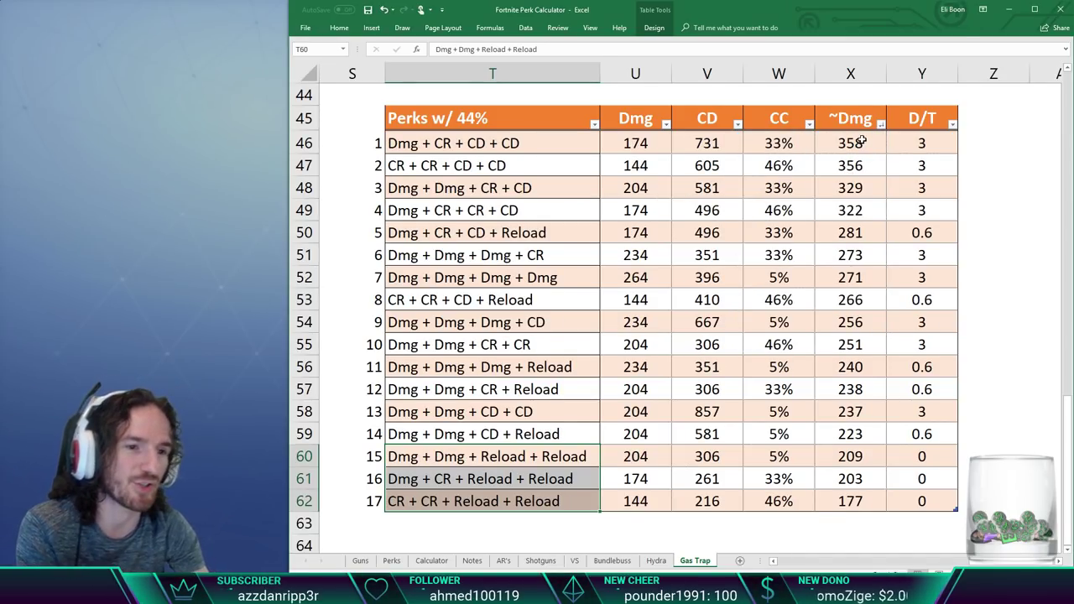
pyautogui.click(855, 143)
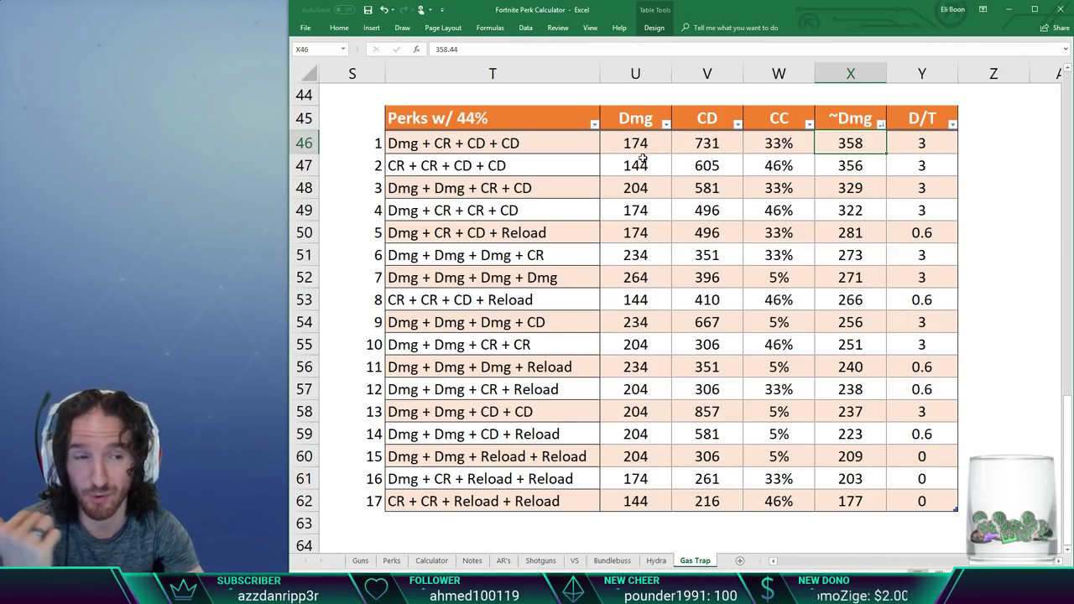
pyautogui.click(423, 167)
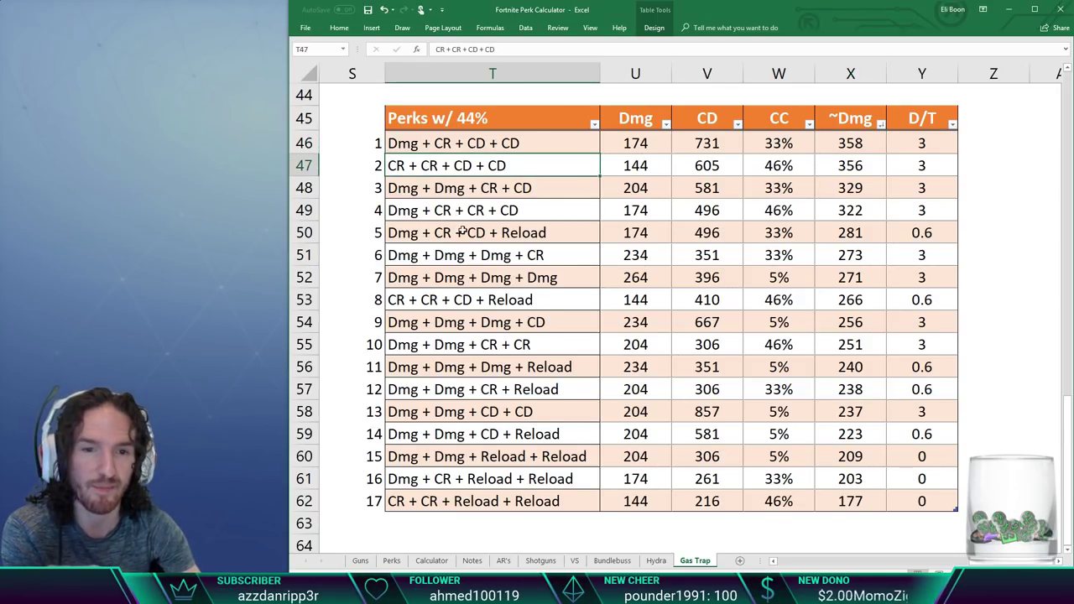
pyautogui.click(428, 184)
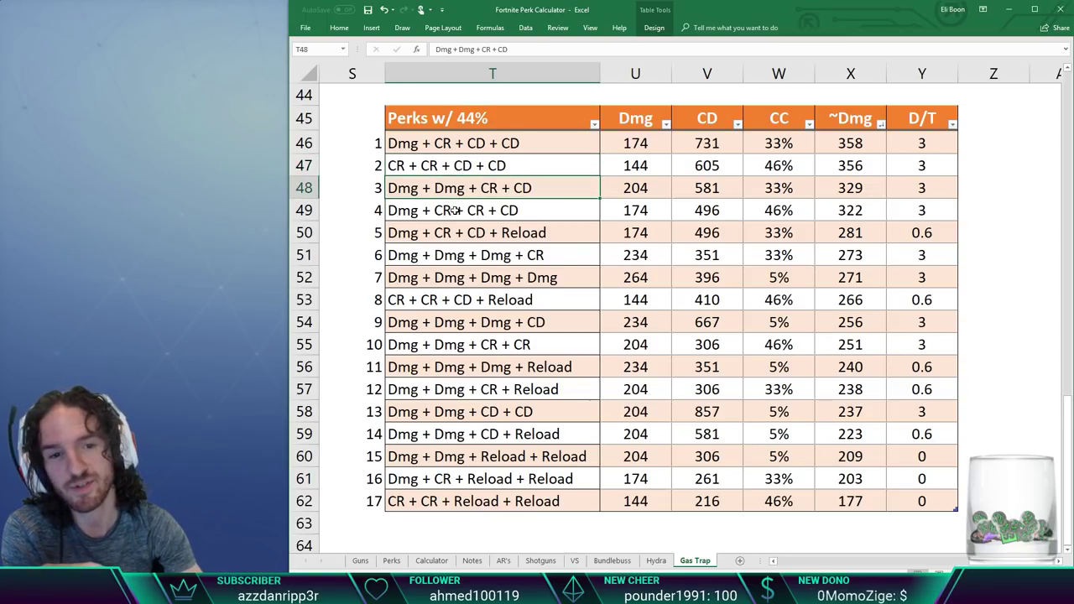
pyautogui.click(463, 213)
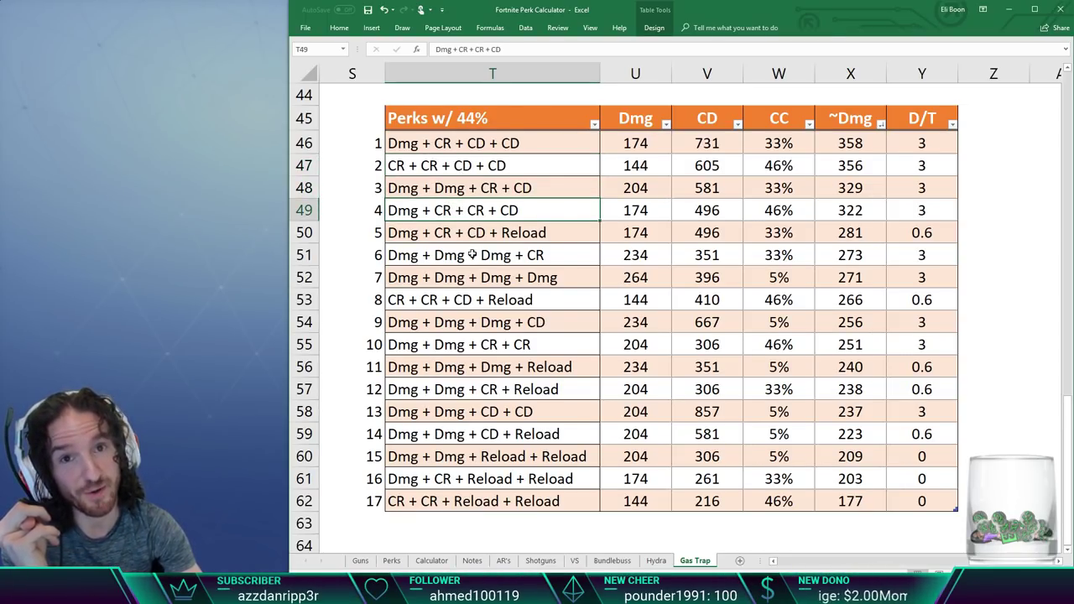
pyautogui.click(487, 234)
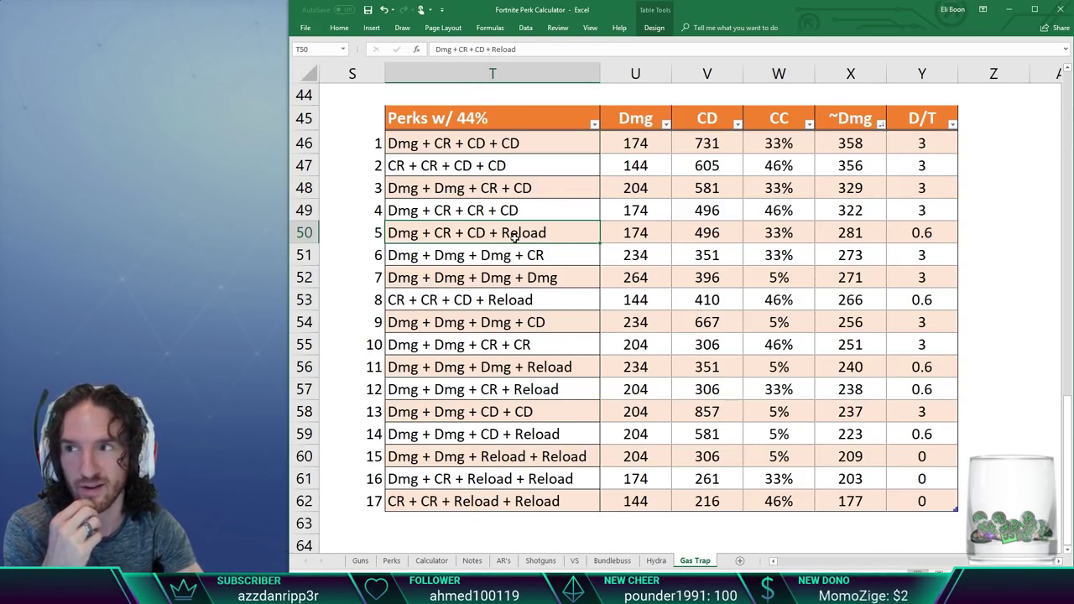
# Compare the ~Dmg and D/T of CR + CR + Reload + Reload with Dmg + CR + CD + Reload and the top-ranked combination
pyautogui.click(490, 502)
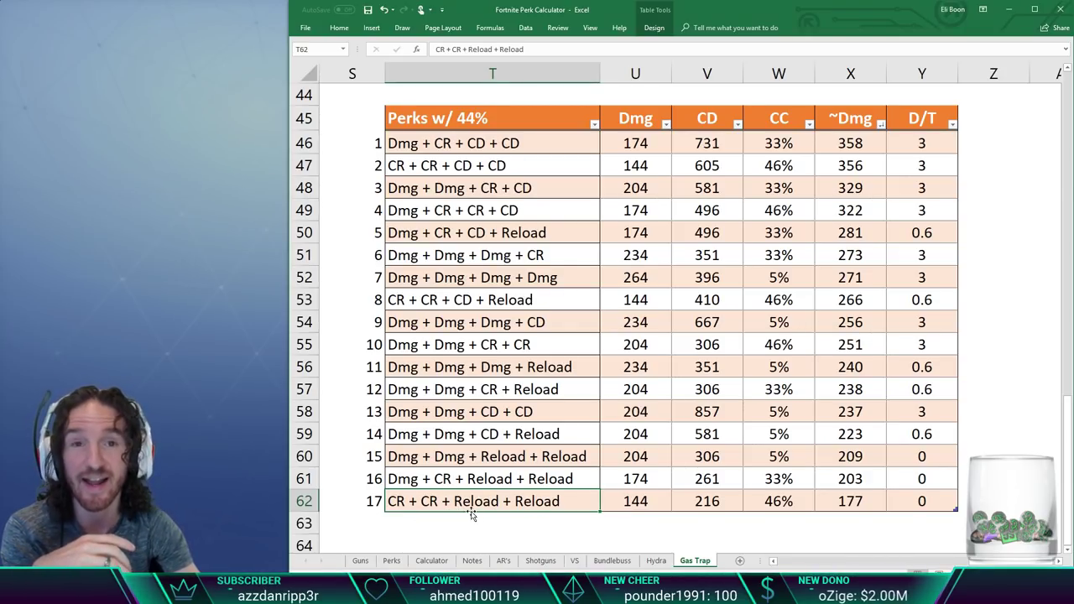
pyautogui.click(843, 502)
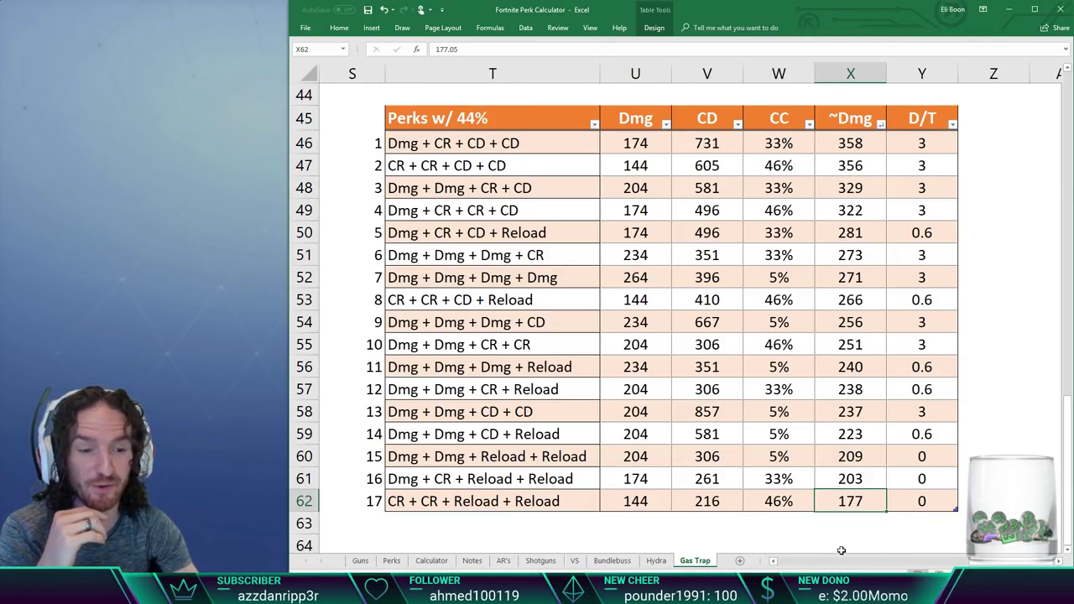
pyautogui.click(921, 504)
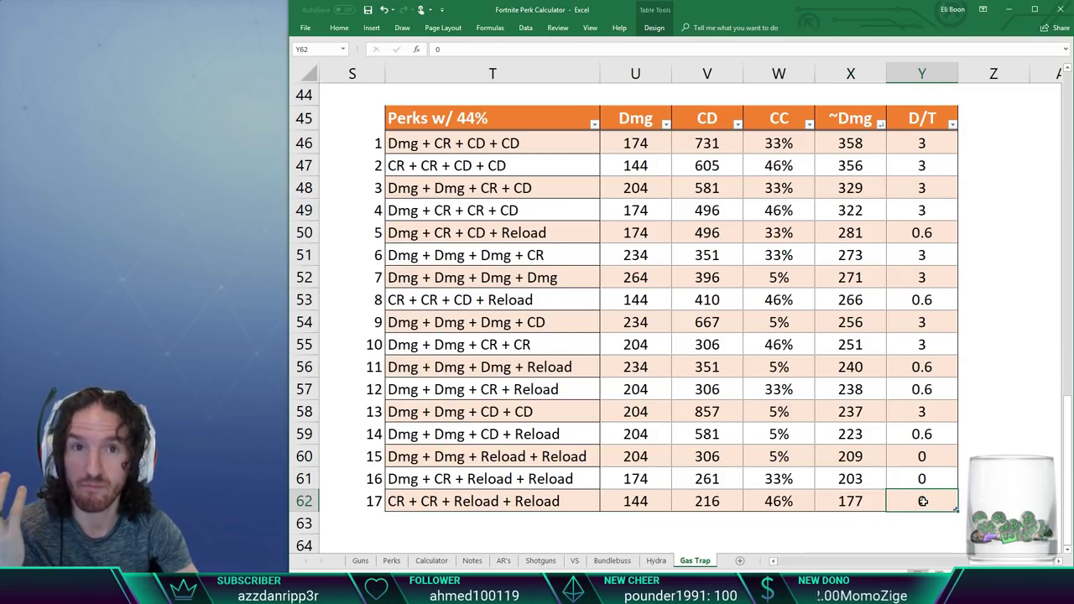
pyautogui.click(498, 233)
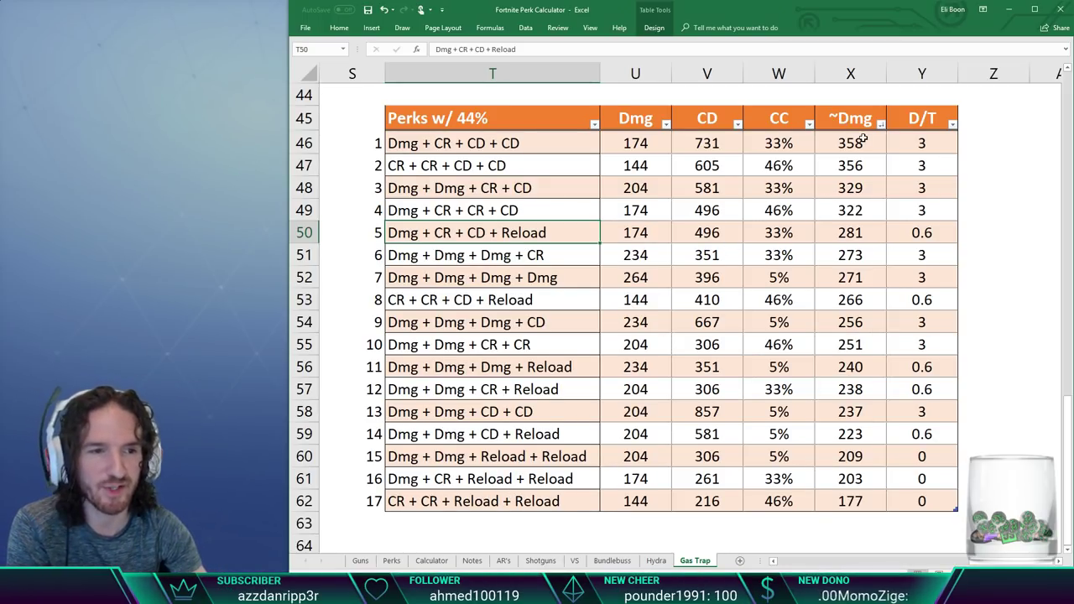
pyautogui.moveTo(850, 501); pyautogui.dragTo(860, 147)
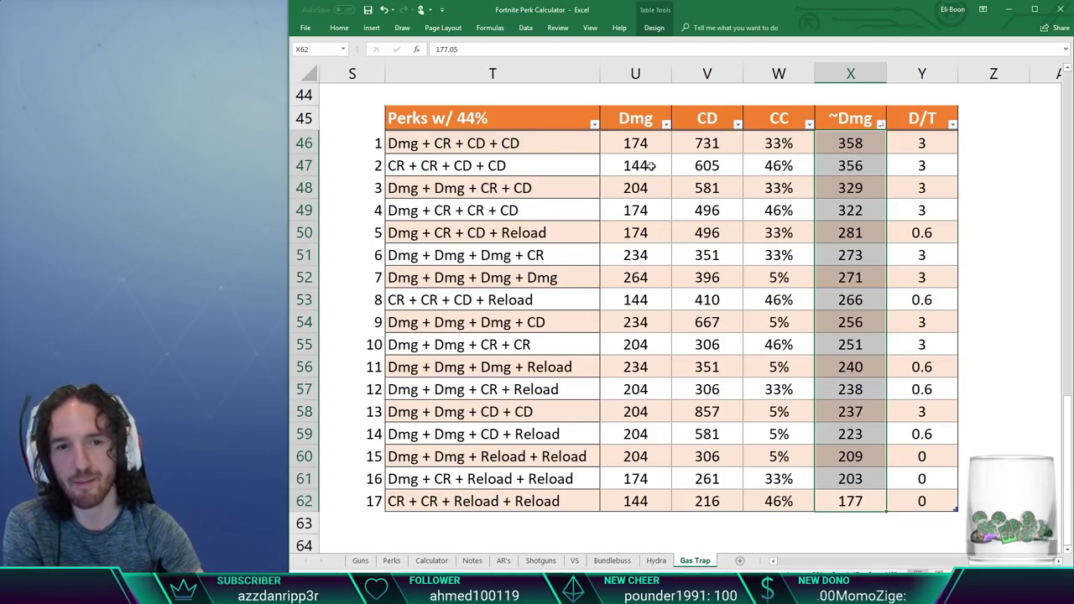
pyautogui.click(476, 148)
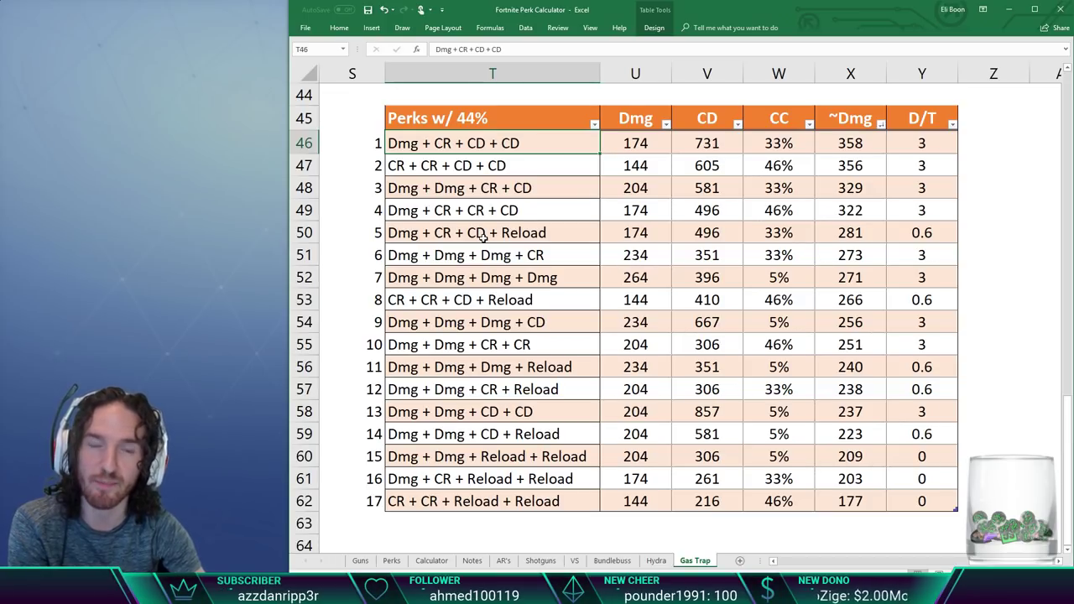
pyautogui.click(850, 156)
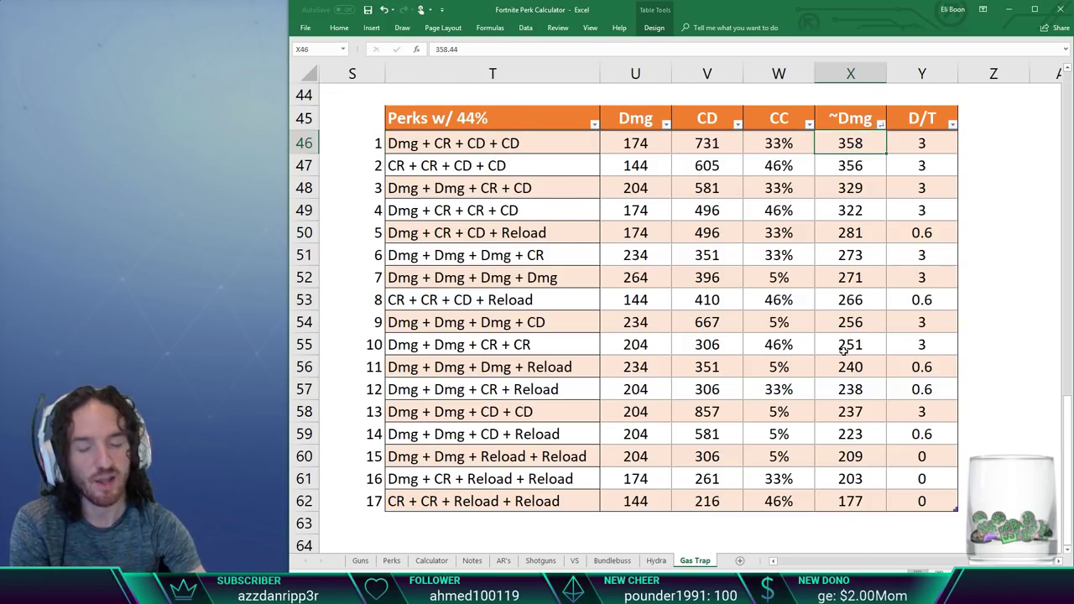
# Compare the ~Dmg and D/T of the top-ranked perk combination with those of Dmg + CR + CD + Reload
pyautogui.keyDown('shift'); pyautogui.click(850, 496); pyautogui.keyUp('shift')
pyautogui.moveTo(920, 144)
pyautogui.mouseDown()
pyautogui.moveTo(921, 188)
pyautogui.moveTo(921, 144)
pyautogui.mouseUp()
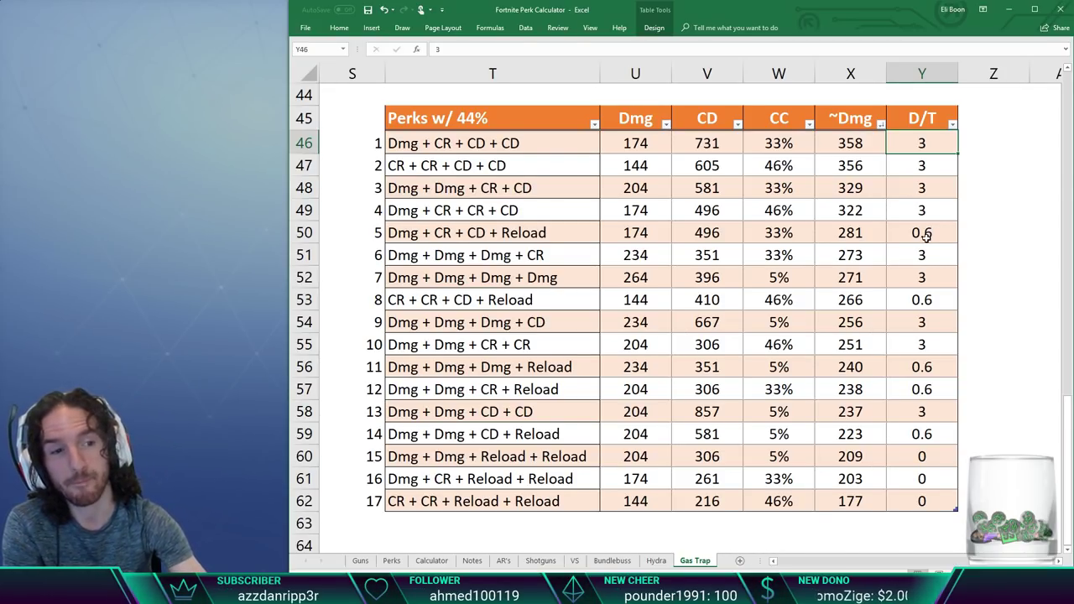
pyautogui.click(928, 239)
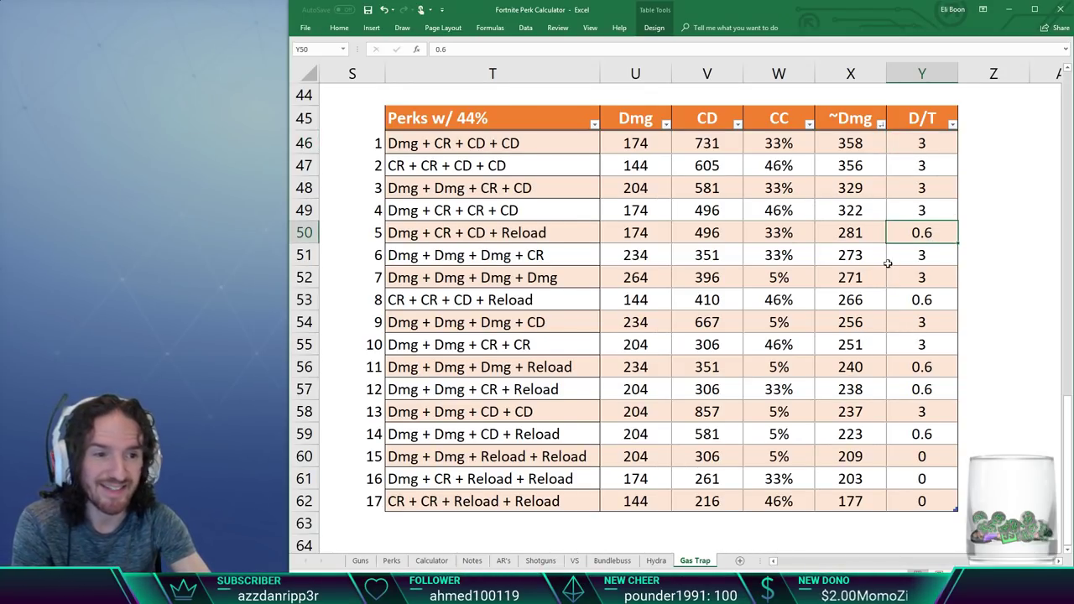
pyautogui.click(839, 234)
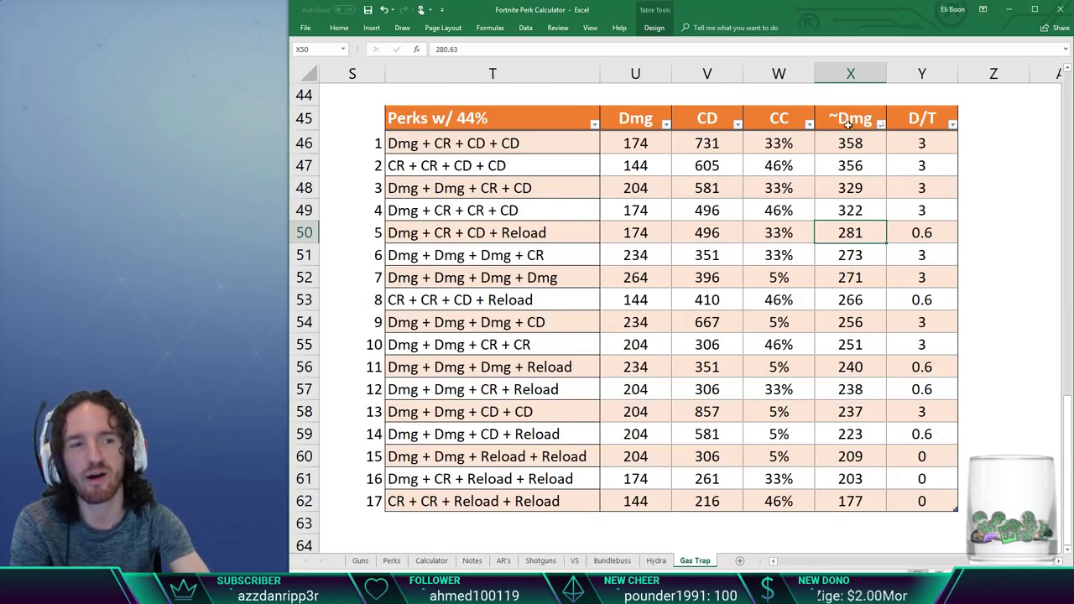
pyautogui.click(928, 235)
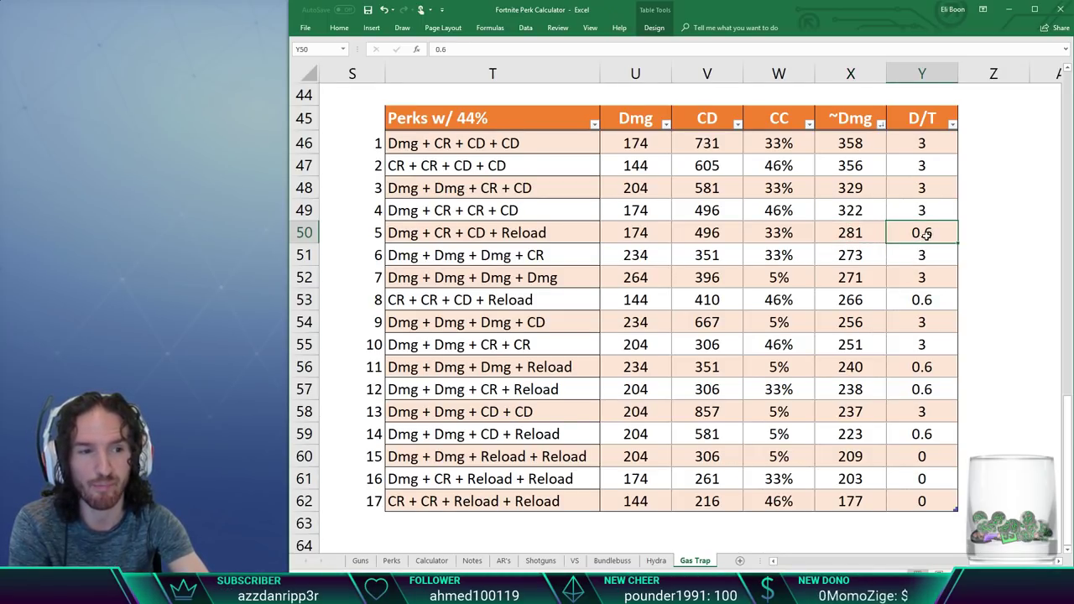
pyautogui.click(542, 235)
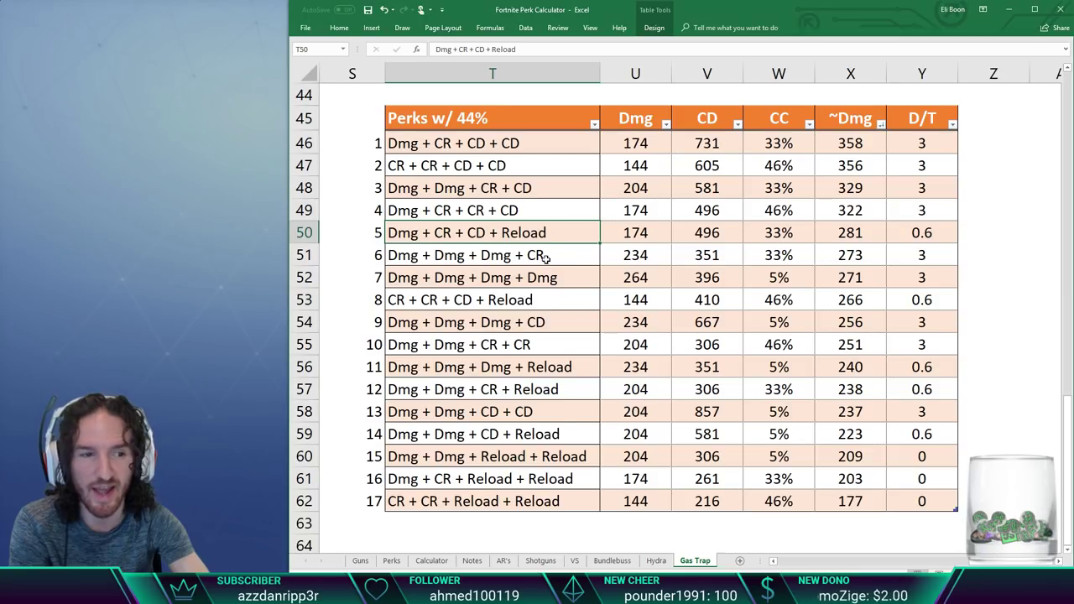
# Check the D/T of Dmg + Dmg + Dmg + Dmg against Dmg + CR + CD + Reload and the top-ranked Dmg + CR + CD + CD
pyautogui.click(486, 280)
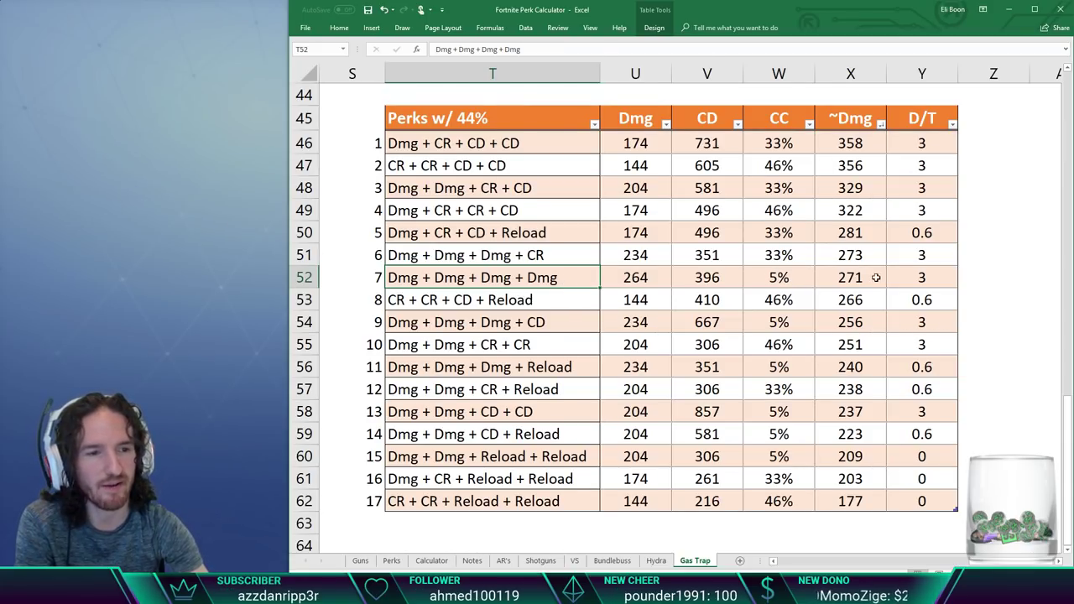
pyautogui.click(919, 277)
pyautogui.click(577, 238)
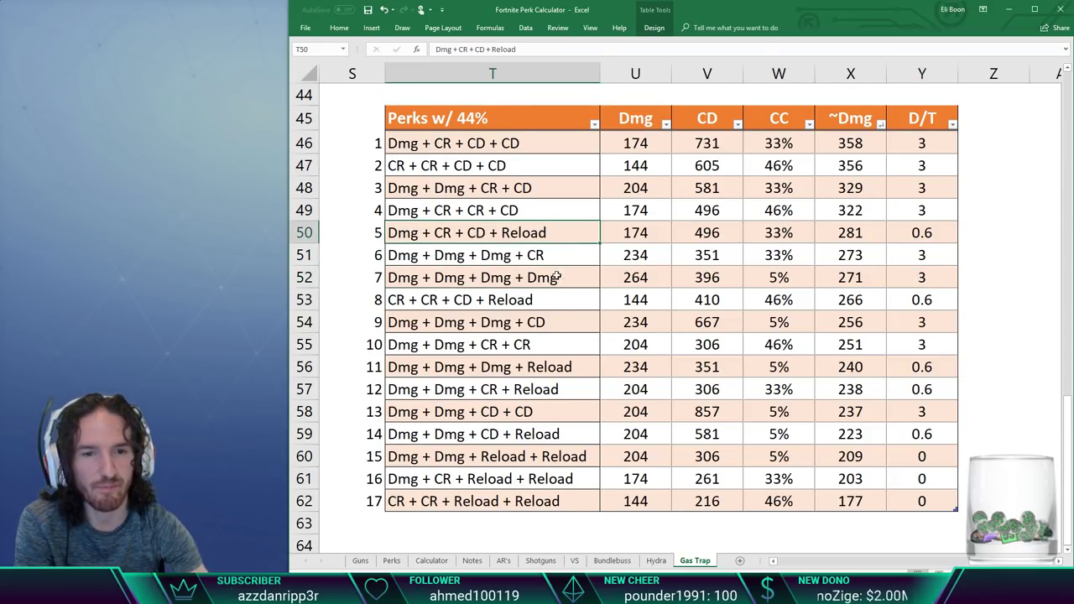
pyautogui.click(808, 143)
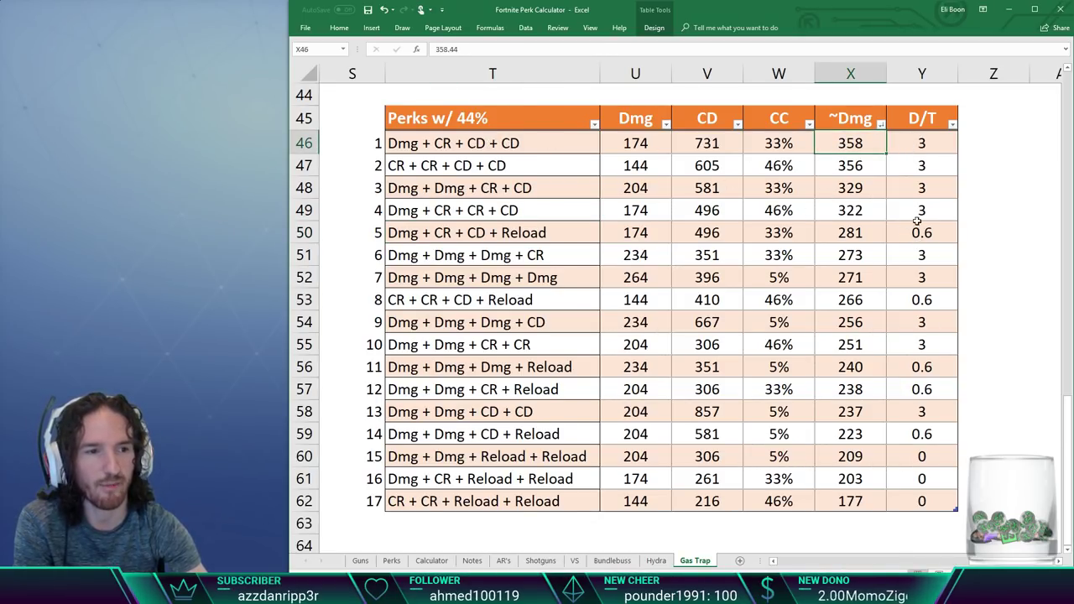
pyautogui.click(503, 145)
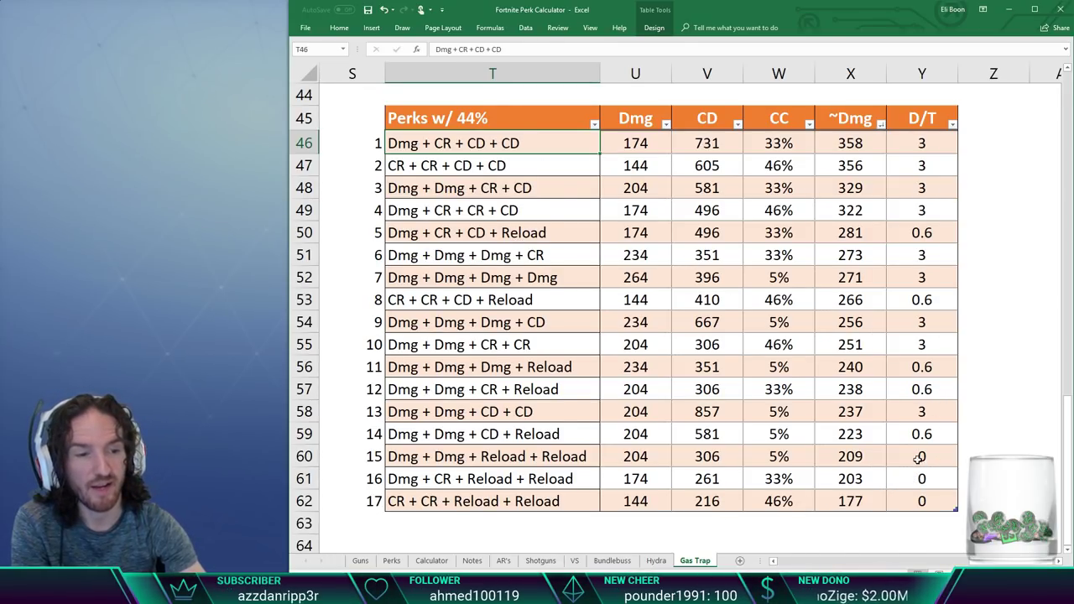
# Highlight the three double-Reload combinations, and revisit the top ~Dmg value and the Dmg + CR + CD + Reload combination
pyautogui.moveTo(467, 460); pyautogui.dragTo(470, 501)
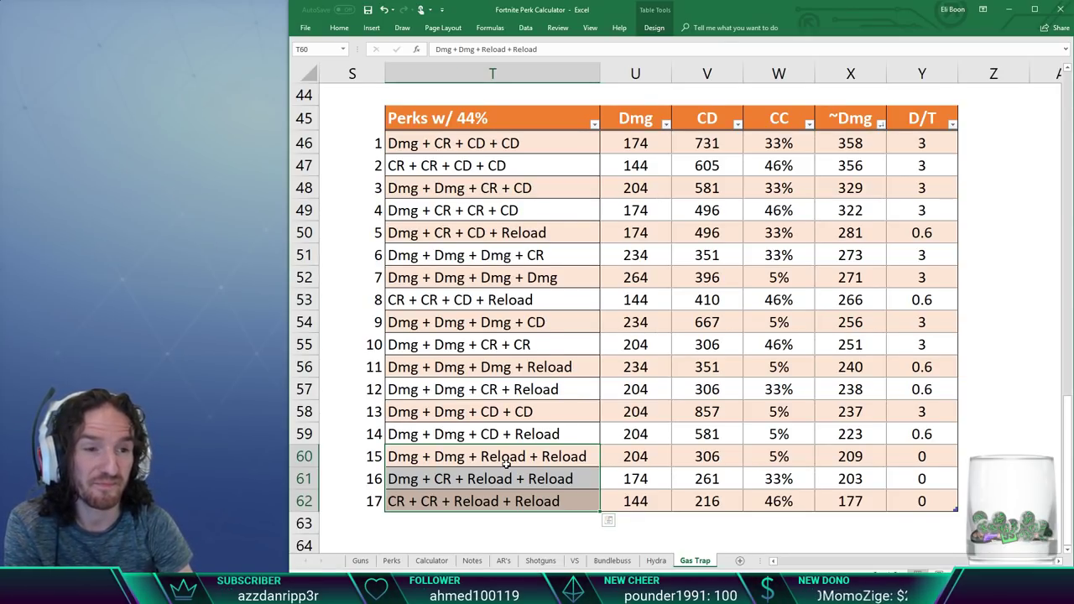
pyautogui.click(854, 146)
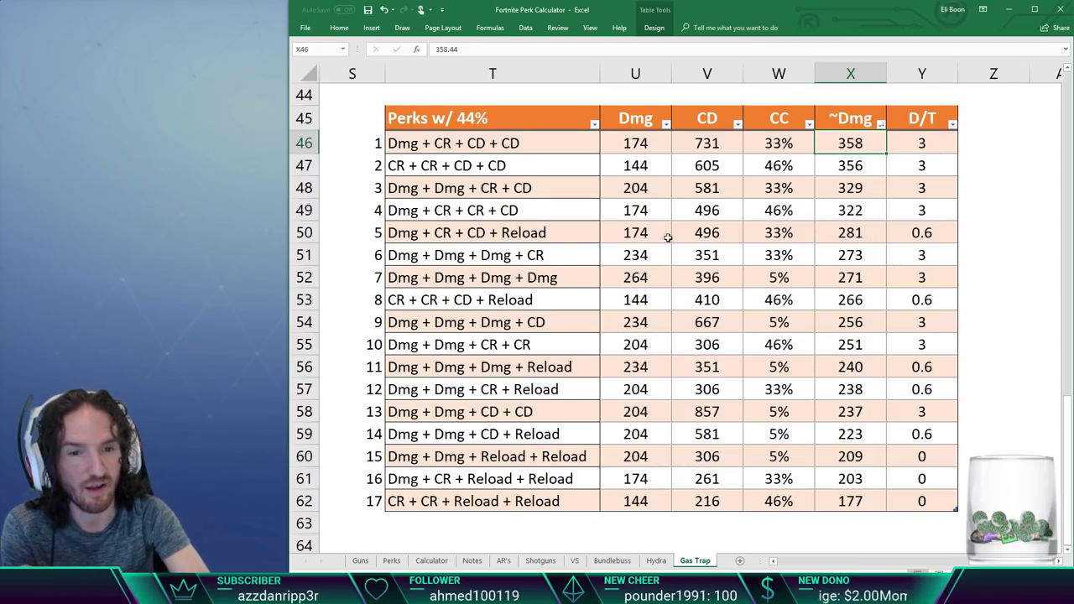
pyautogui.click(552, 236)
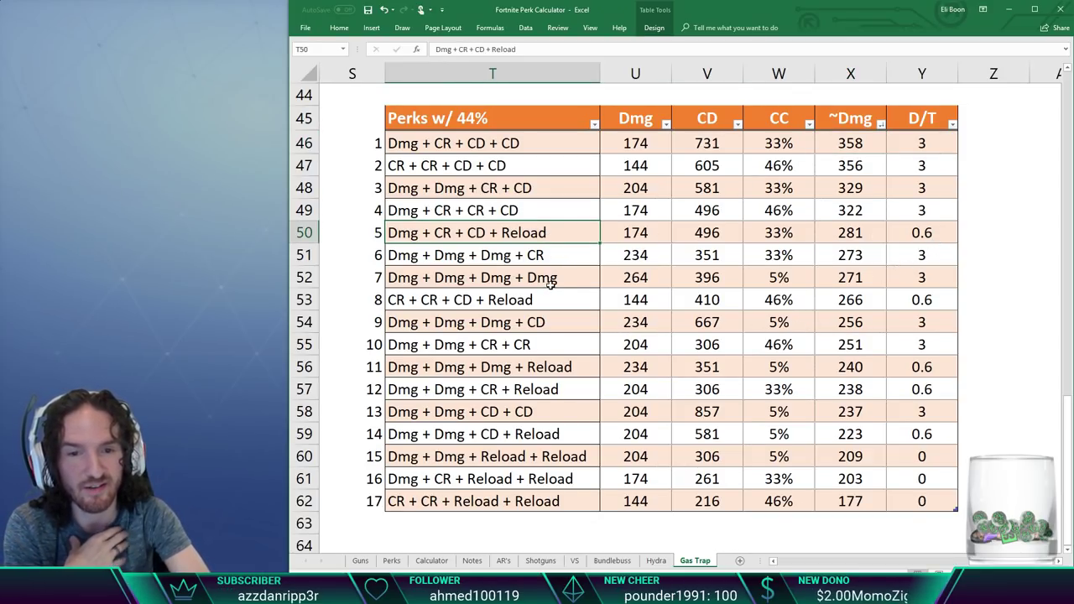